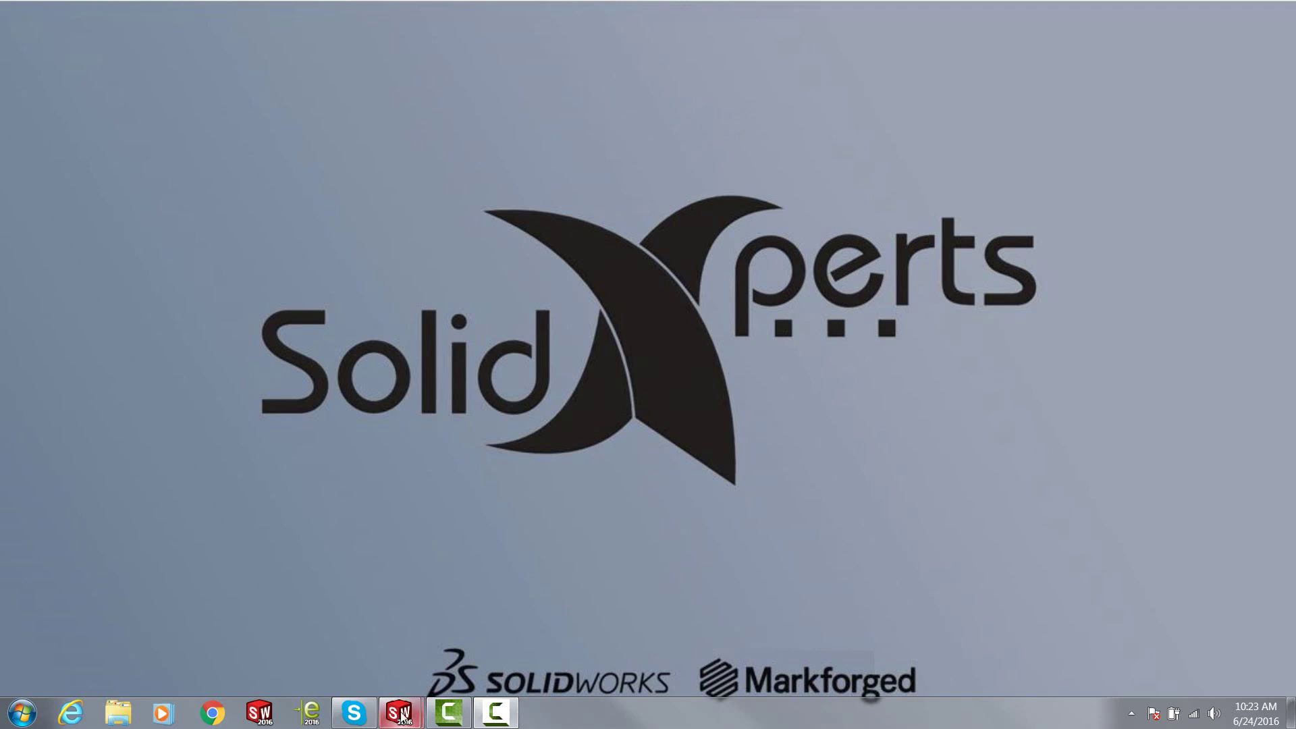
Step: Bring up the Self Extracting Bolt Wrench part and select and orbit its STL Graphics1 wrench body
{"action": "mouse_move", "coordinate": [409, 702]}
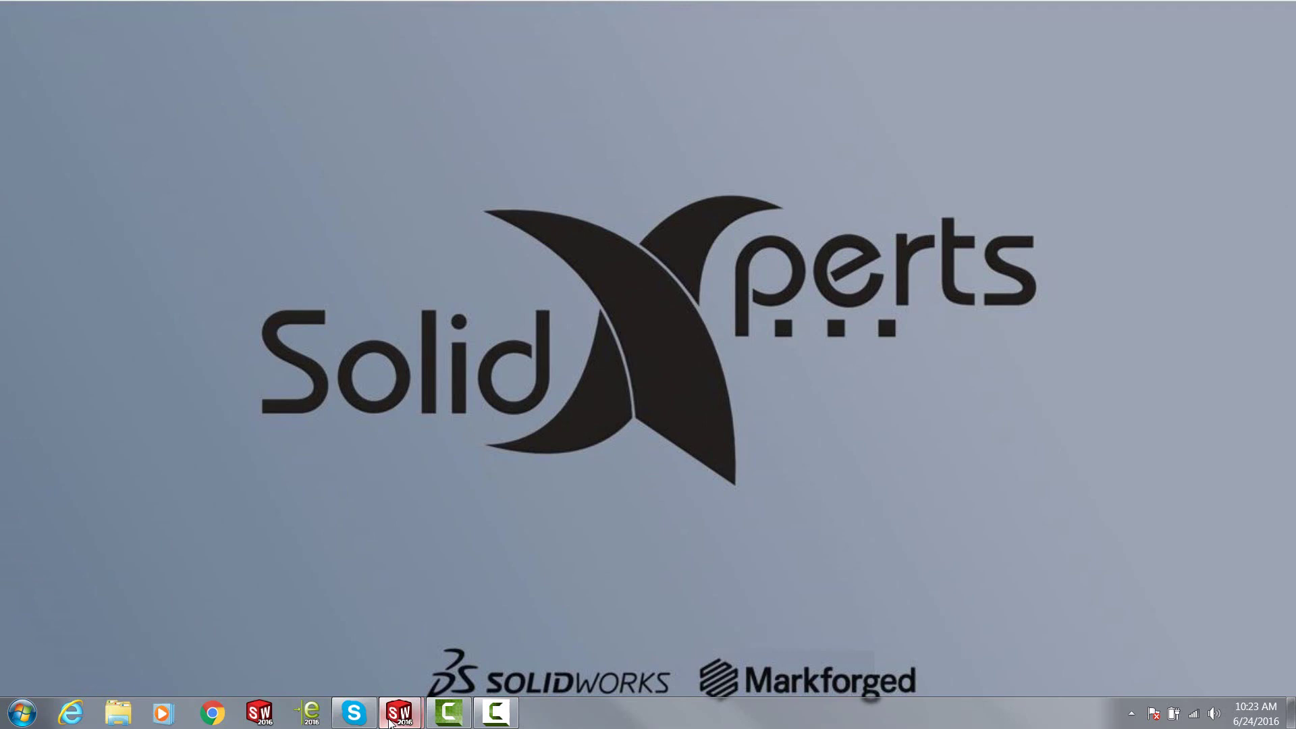
{"action": "left_click", "coordinate": [362, 661]}
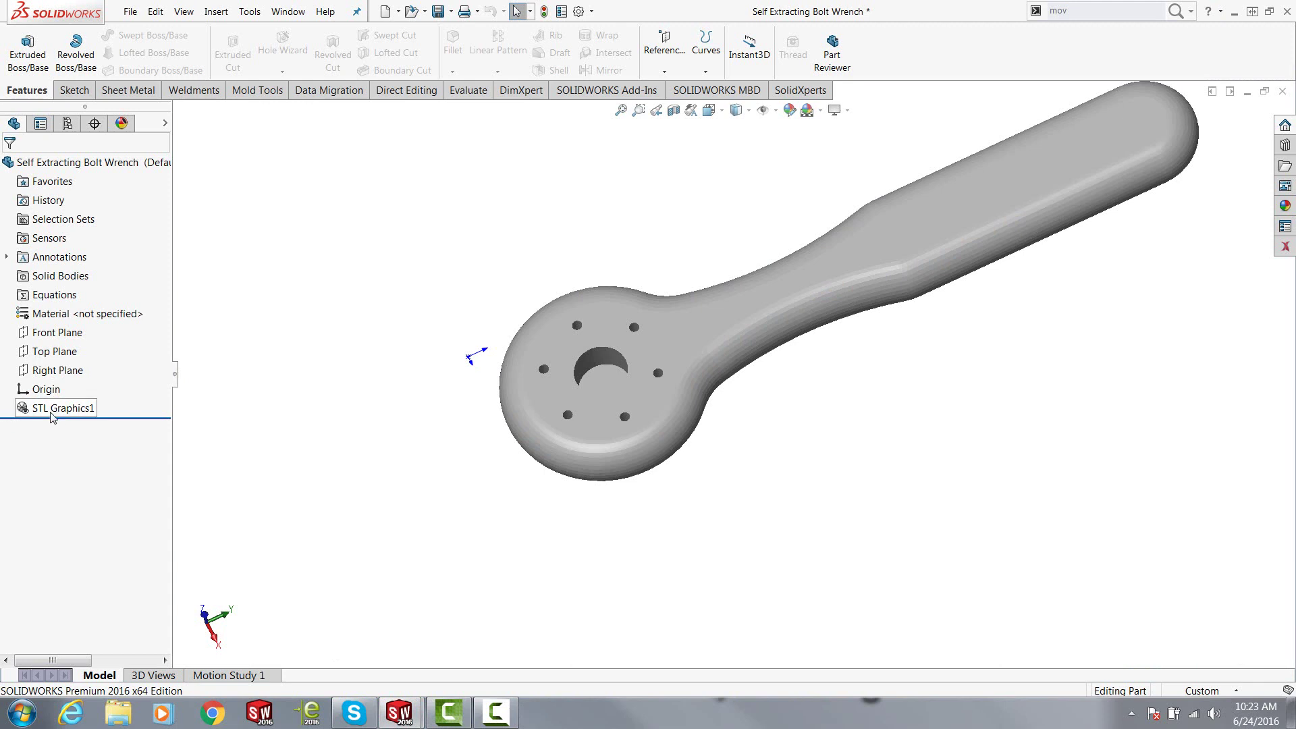
{"action": "scroll", "coordinate": [810, 338], "scroll_direction": "down", "scroll_amount": 3}
{"action": "scroll", "coordinate": [801, 371], "scroll_direction": "up", "scroll_amount": 4}
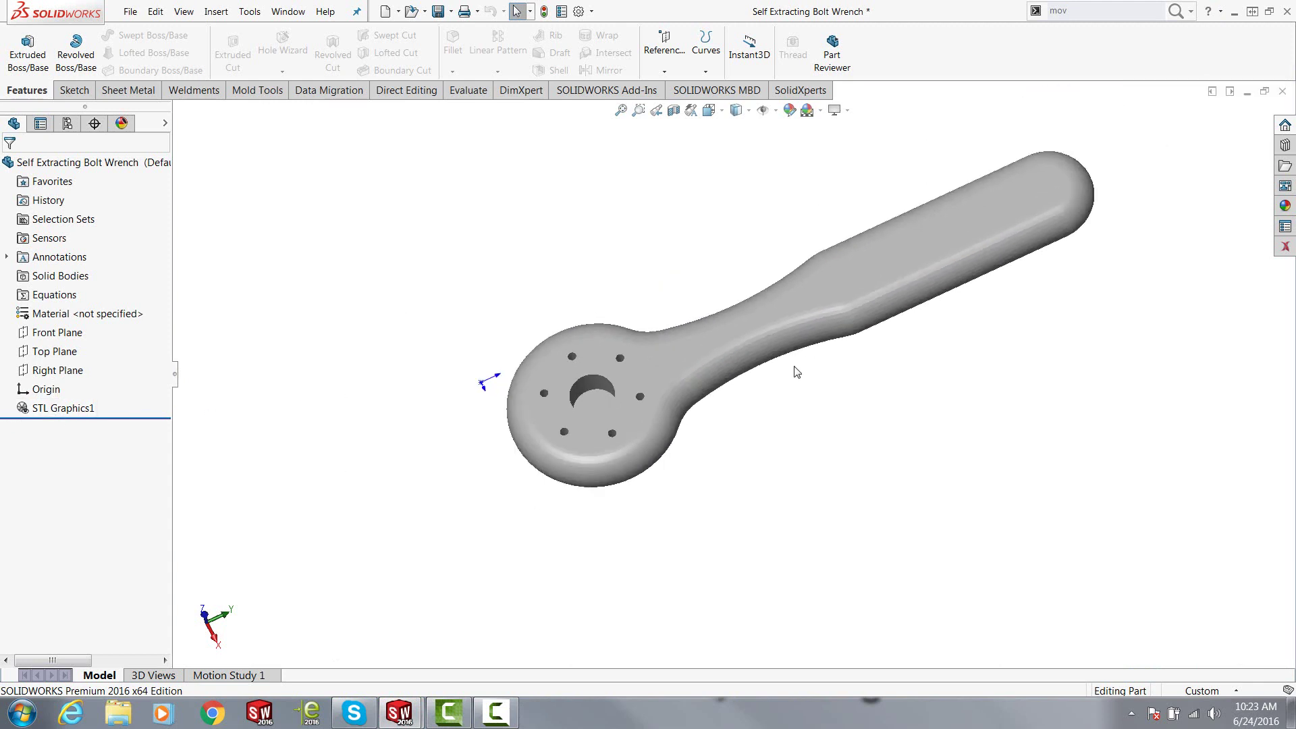
{"action": "left_click", "coordinate": [63, 408]}
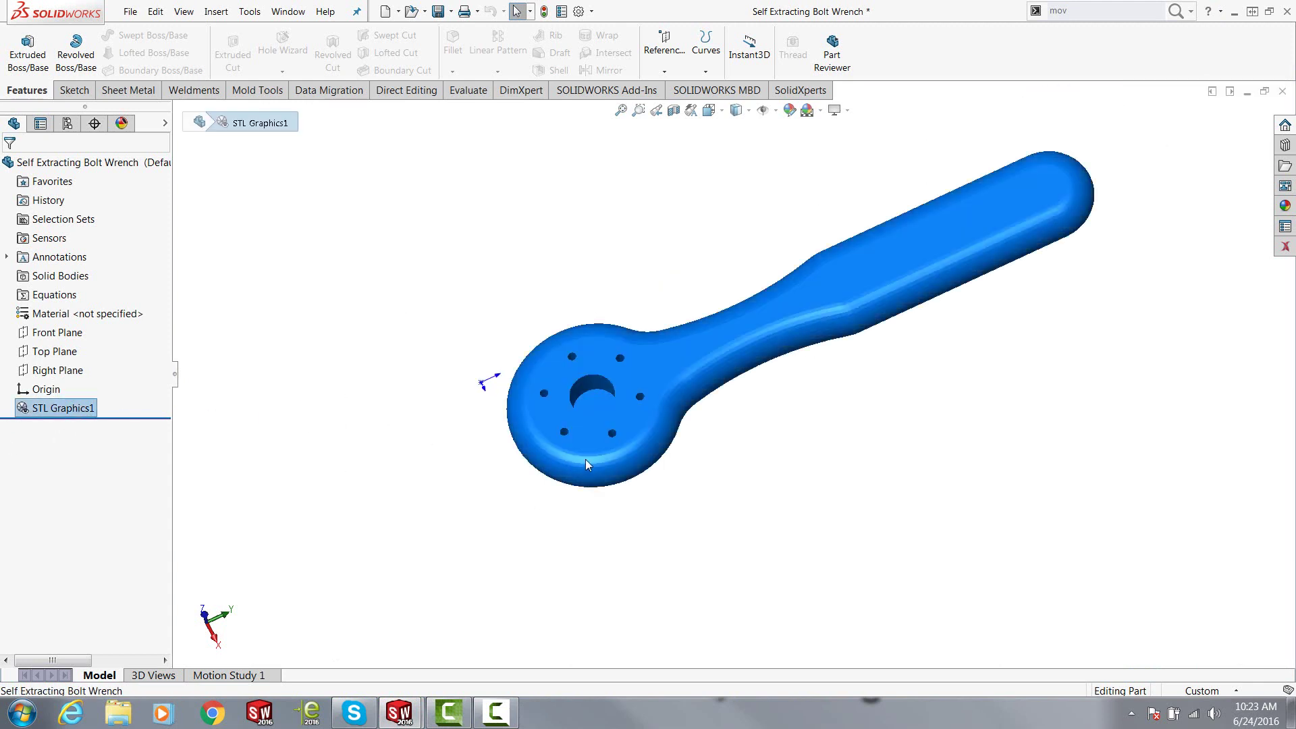
{"action": "middle_click_drag", "start_coordinate": [696, 437], "coordinate": [764, 350]}
{"action": "left_click", "coordinate": [442, 298]}
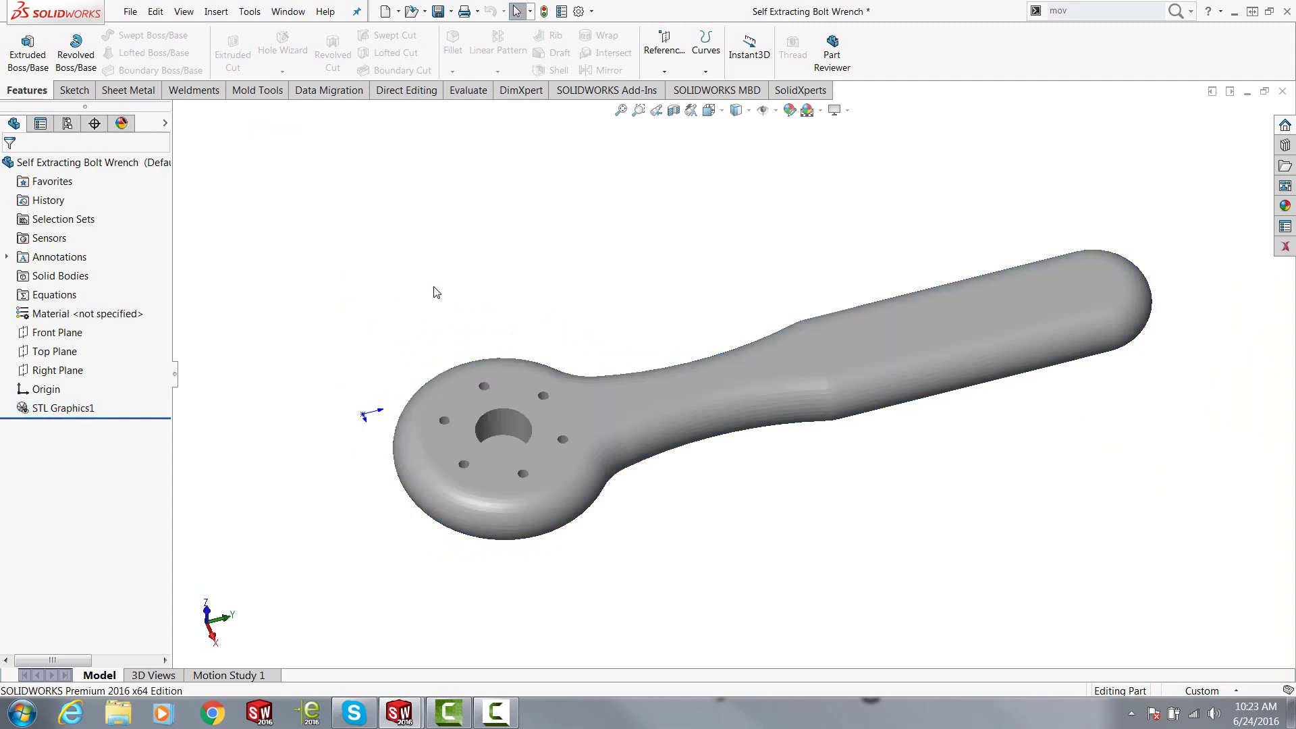
Step: Switch to Self Extracting Bolt Wrench1 and select several triangular mesh faces on the wrench head
{"action": "left_click", "coordinate": [288, 11]}
{"action": "left_click", "coordinate": [335, 203]}
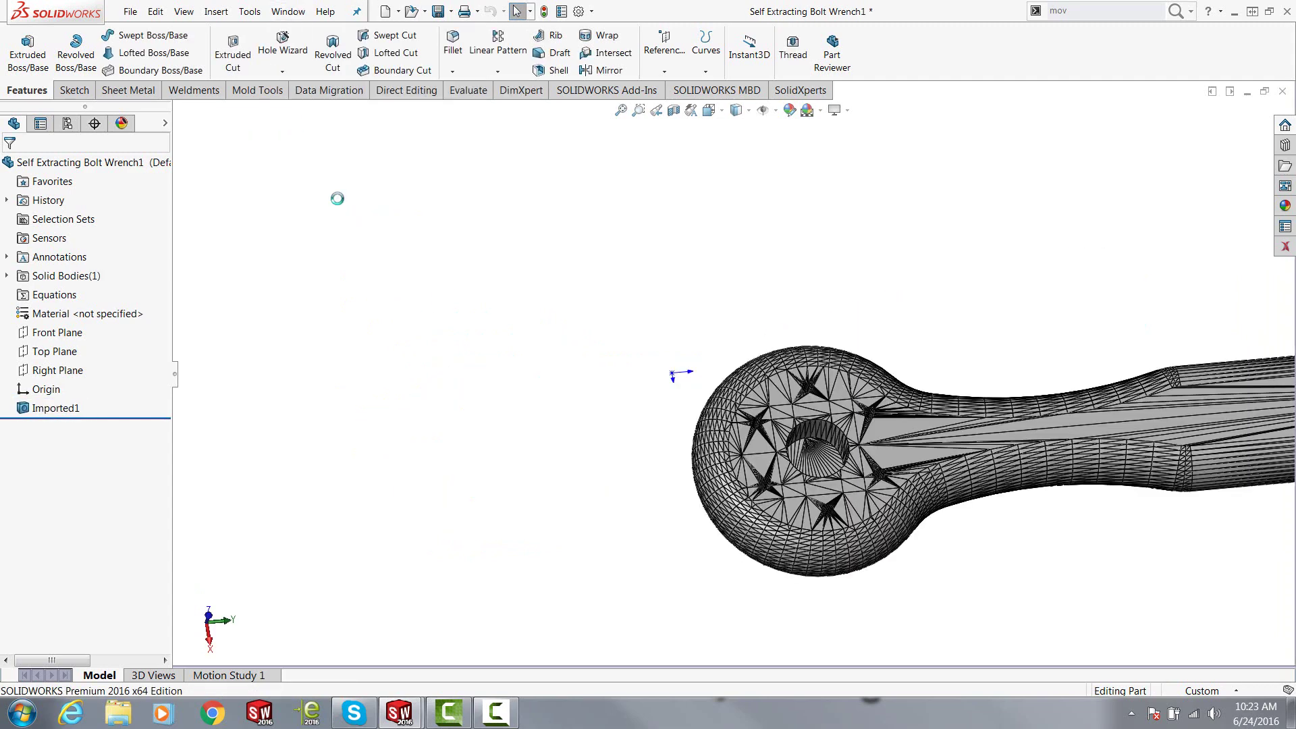
{"action": "scroll", "coordinate": [1133, 405], "scroll_direction": "down", "scroll_amount": 3}
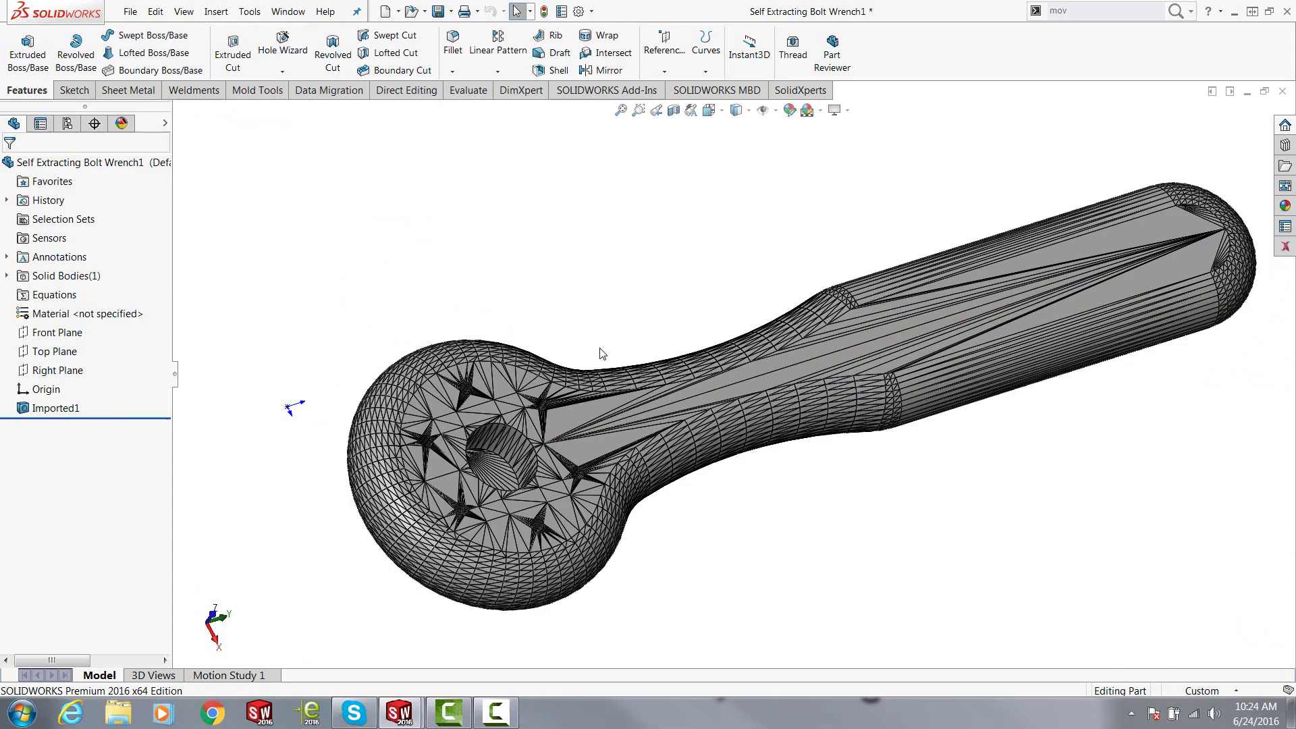
{"action": "middle_click_drag", "start_coordinate": [593, 365], "coordinate": [548, 392]}
{"action": "left_click", "coordinate": [547, 381]}
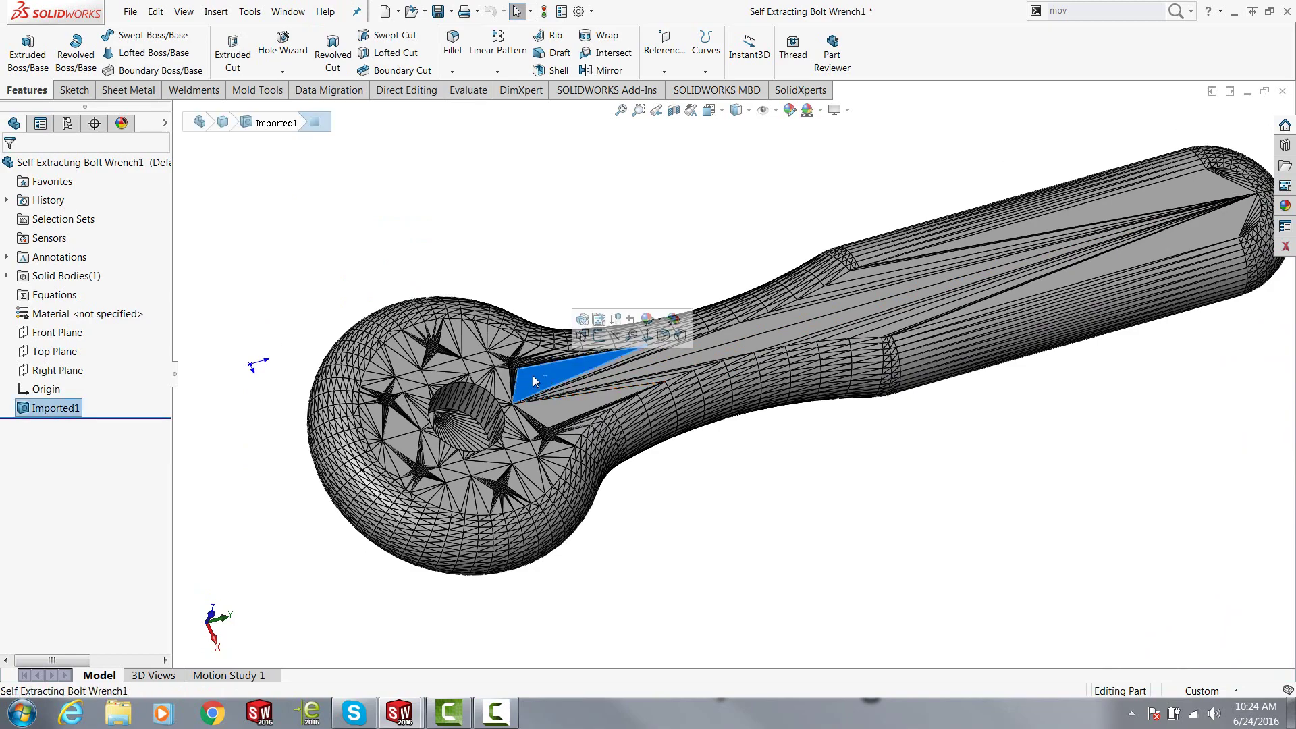
{"action": "left_click", "coordinate": [476, 335]}
{"action": "left_click", "coordinate": [413, 352]}
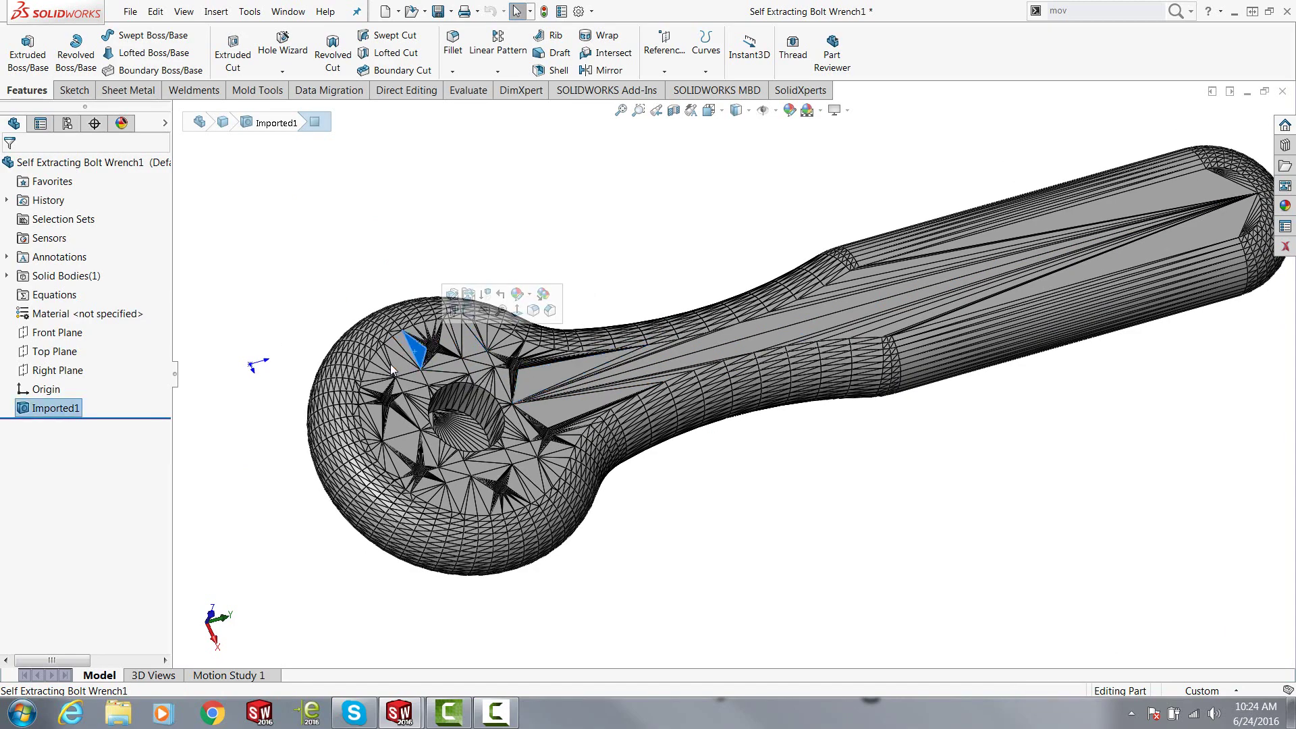
{"action": "left_click", "coordinate": [386, 370]}
Step: Orbit and zoom the faceted wrench top-down and along the handle, then clear the selection
{"action": "middle_click_drag", "start_coordinate": [387, 370], "coordinate": [444, 428]}
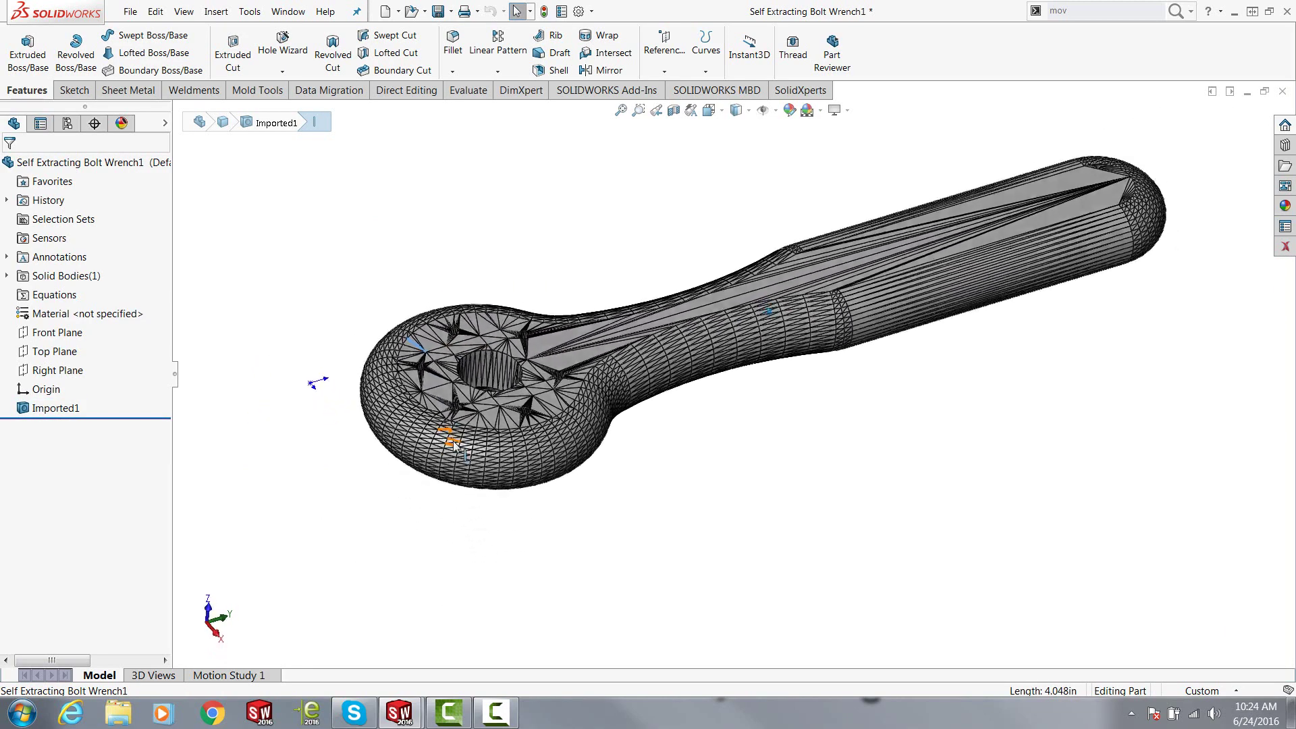
{"action": "scroll", "coordinate": [439, 391], "scroll_direction": "down", "scroll_amount": 5}
{"action": "left_click", "coordinate": [476, 399]}
{"action": "scroll", "coordinate": [476, 395], "scroll_direction": "up", "scroll_amount": 3}
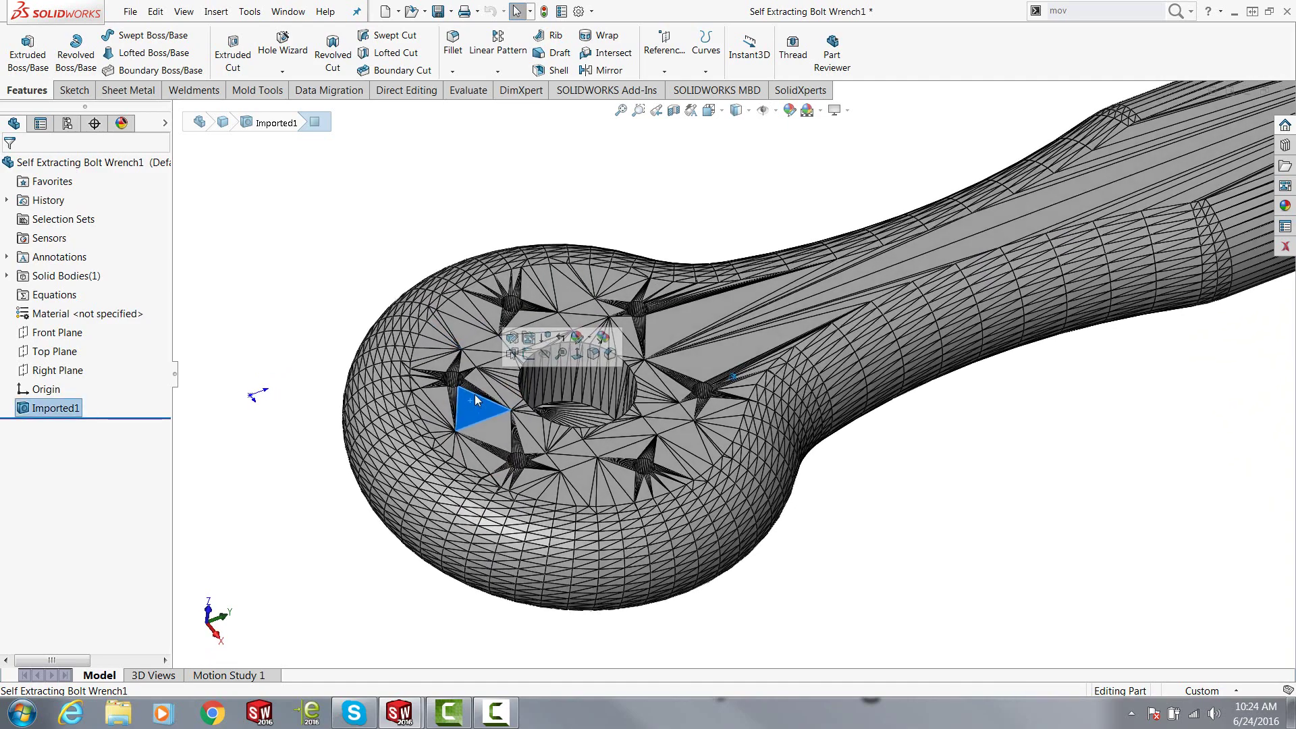
{"action": "middle_click_drag", "start_coordinate": [476, 395], "coordinate": [402, 429]}
{"action": "scroll", "coordinate": [390, 435], "scroll_direction": "down", "scroll_amount": 1}
{"action": "scroll", "coordinate": [395, 439], "scroll_direction": "up", "scroll_amount": 2}
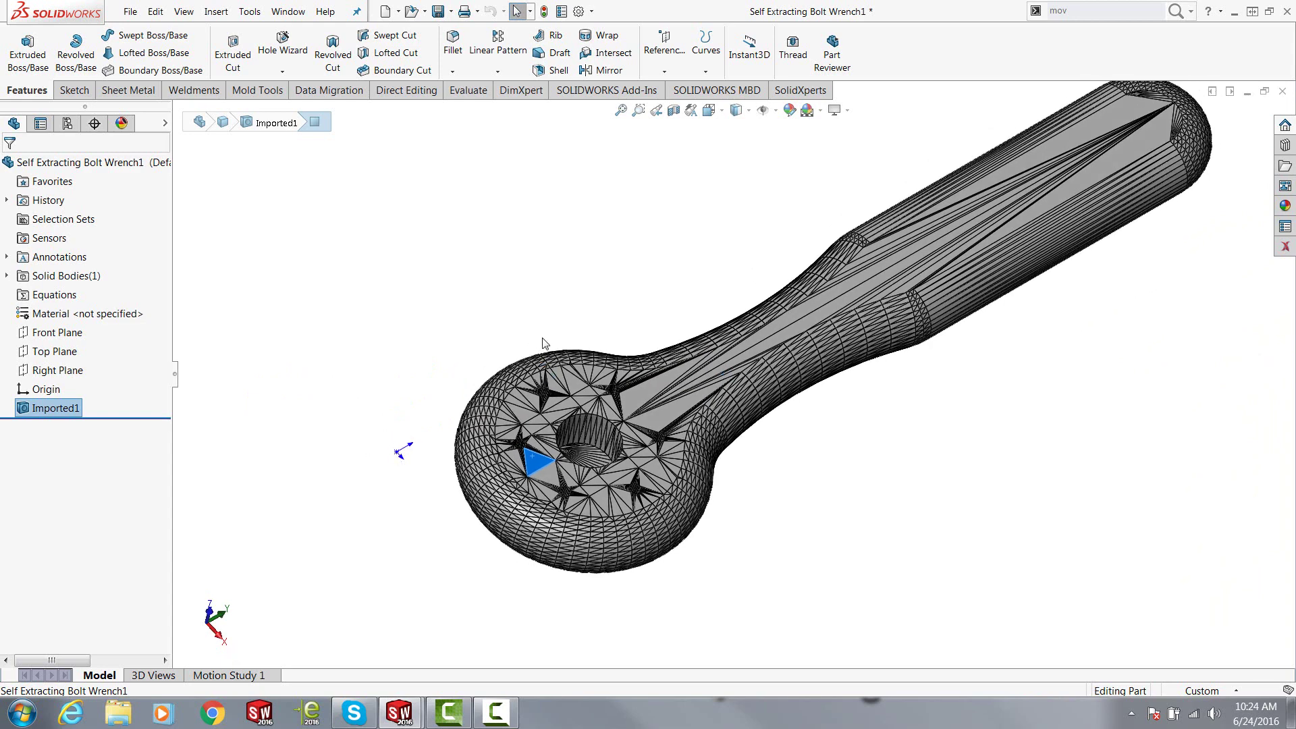
{"action": "scroll", "coordinate": [601, 309], "scroll_direction": "up", "scroll_amount": 3}
{"action": "middle_click_drag", "start_coordinate": [876, 461], "coordinate": [795, 431]}
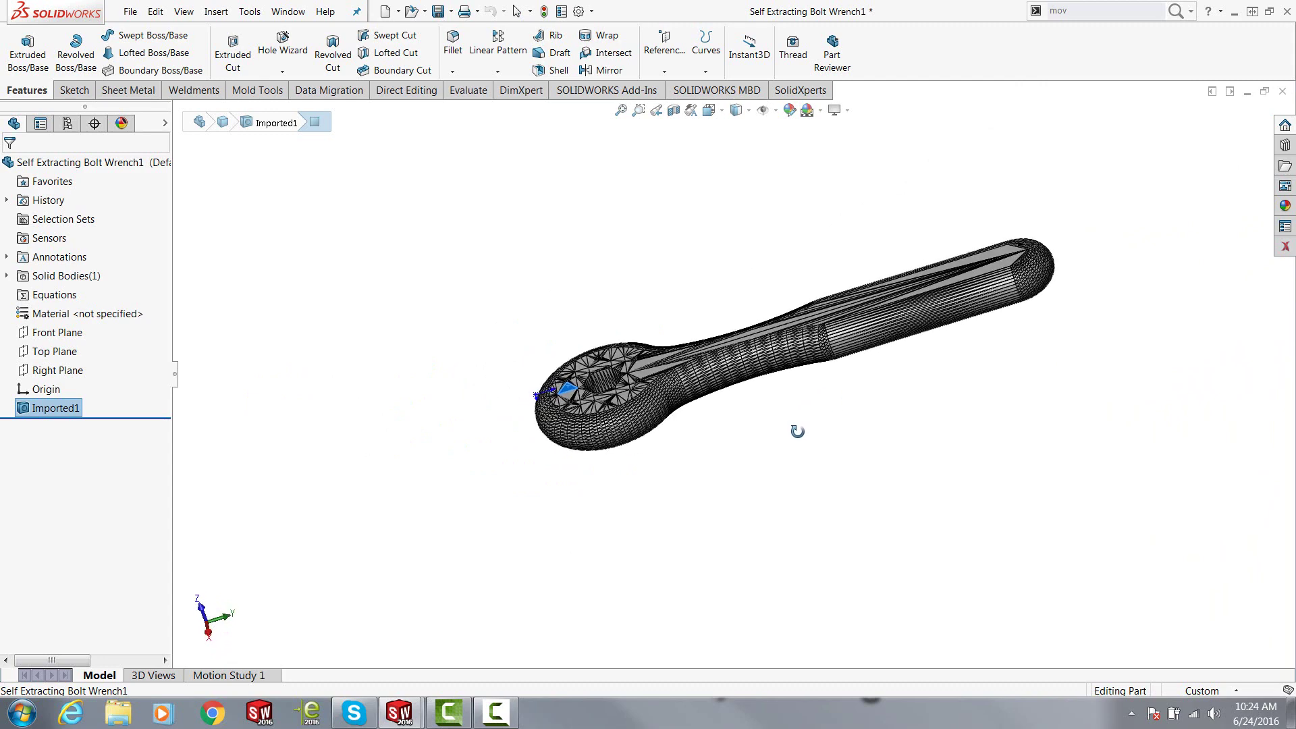
{"action": "scroll", "coordinate": [799, 272], "scroll_direction": "down", "scroll_amount": 1}
{"action": "scroll", "coordinate": [880, 248], "scroll_direction": "down", "scroll_amount": 1}
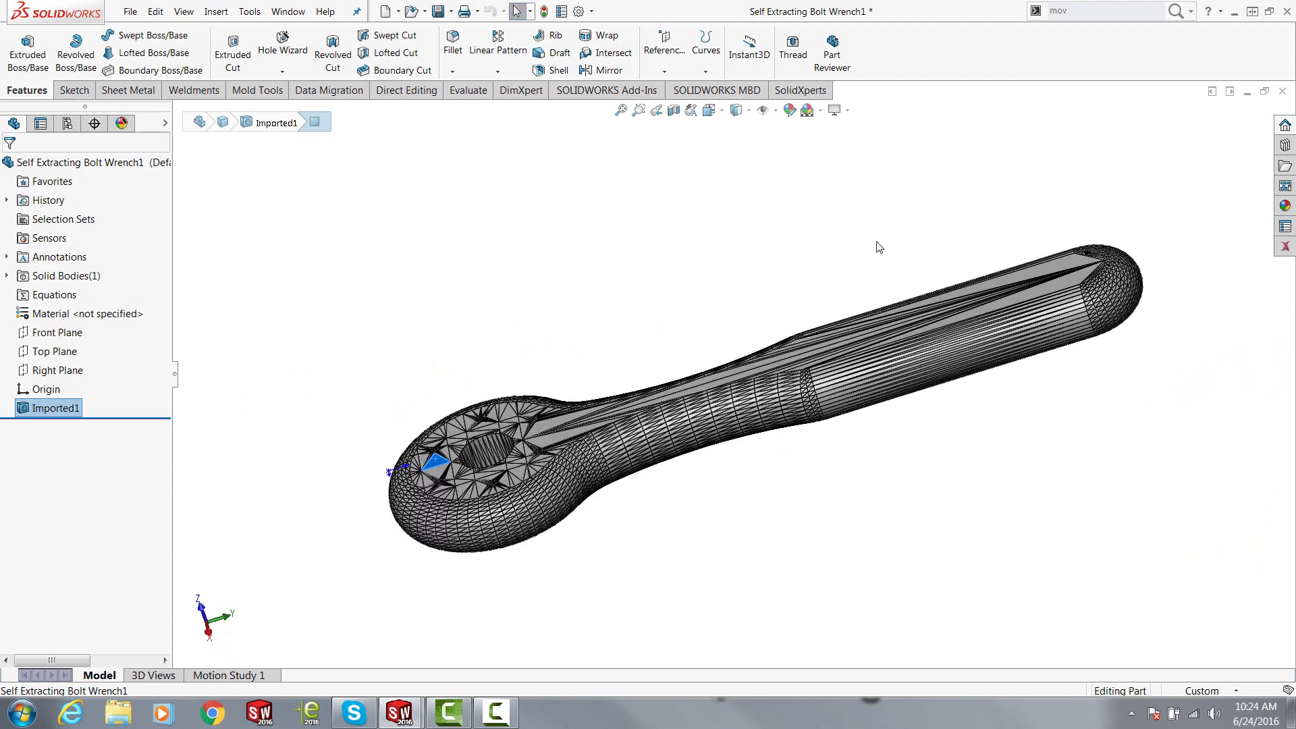
{"action": "left_click", "coordinate": [735, 237]}
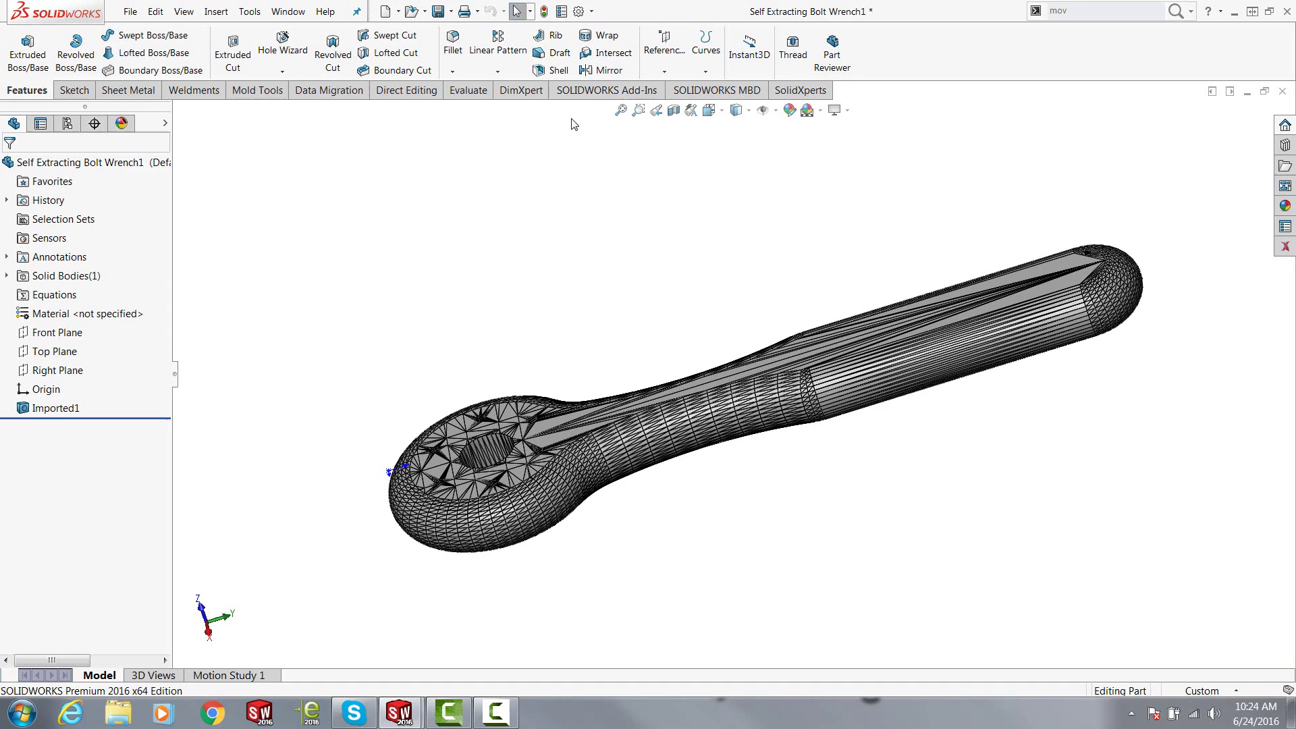
{"action": "left_click", "coordinate": [592, 12]}
{"action": "left_click", "coordinate": [612, 64]}
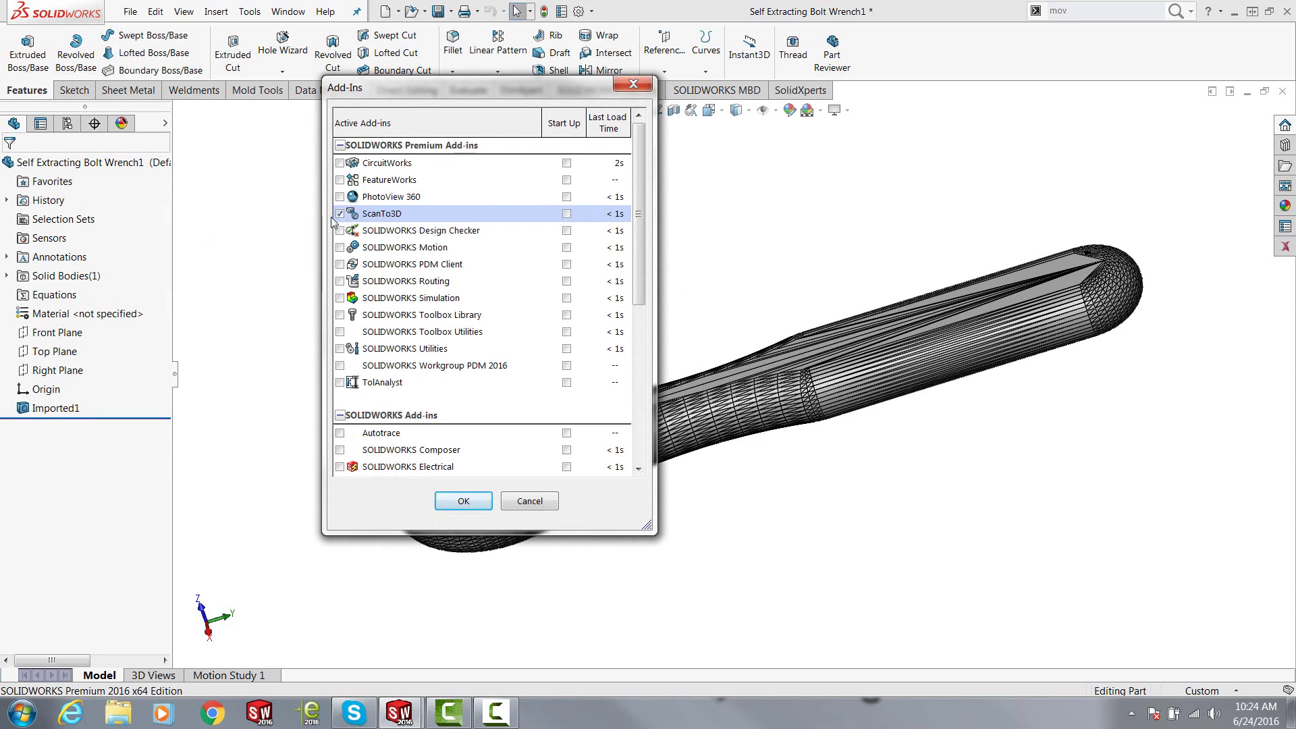
{"action": "left_click", "coordinate": [463, 501]}
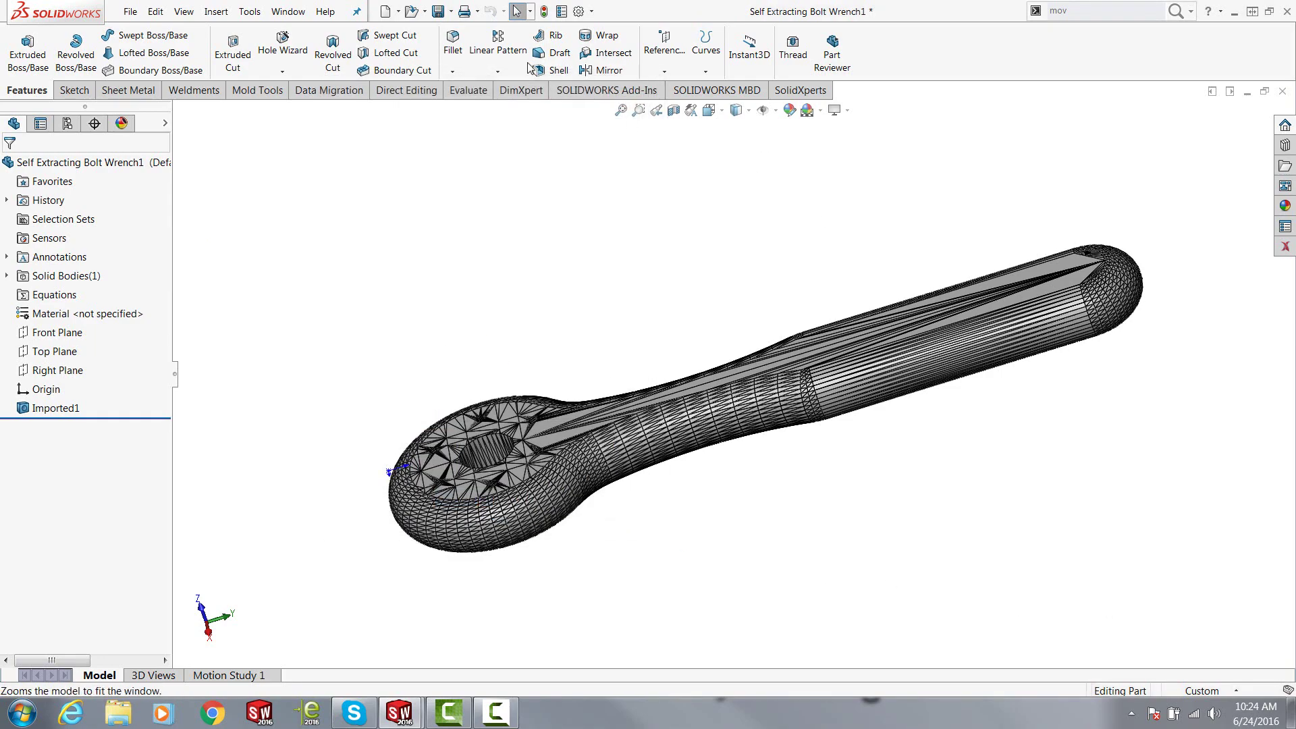
Step: In the Open dialog, filter by Mesh Files and pick Self Extracting Bolt Wrench.STL
{"action": "left_click", "coordinate": [411, 12]}
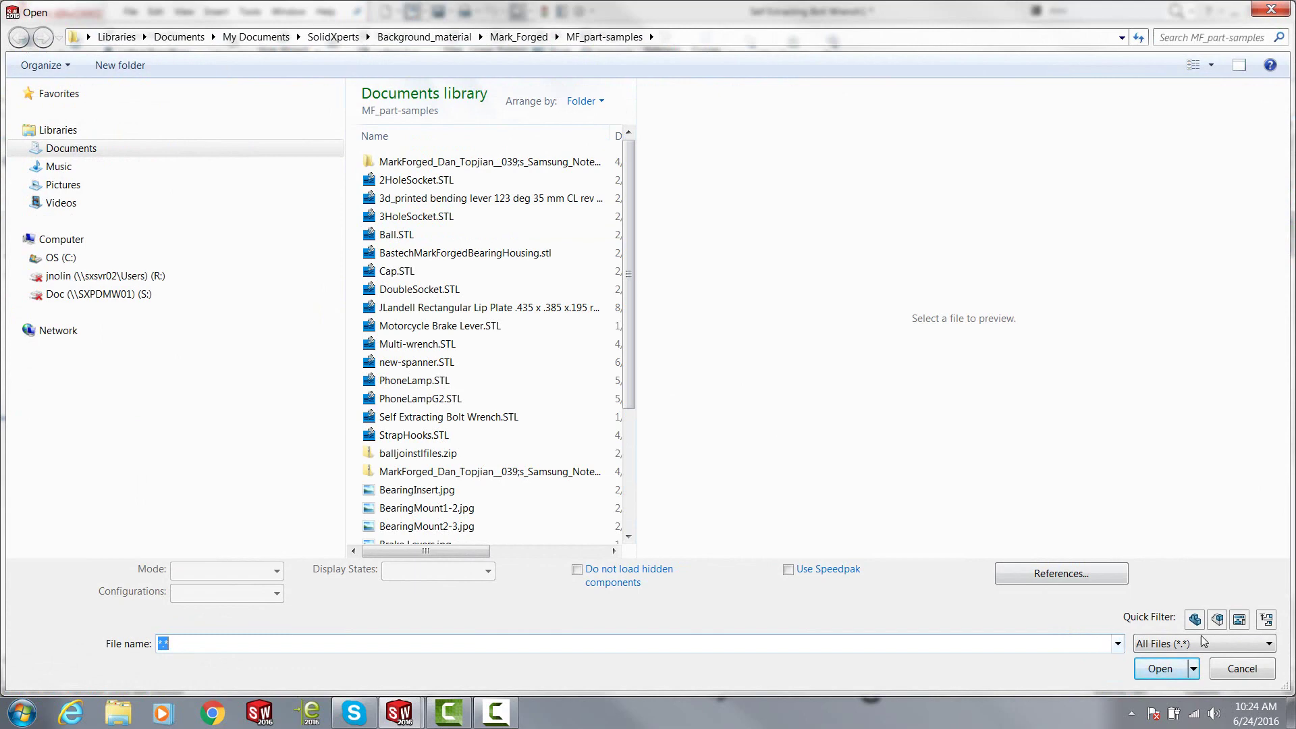
{"action": "left_click", "coordinate": [1268, 644]}
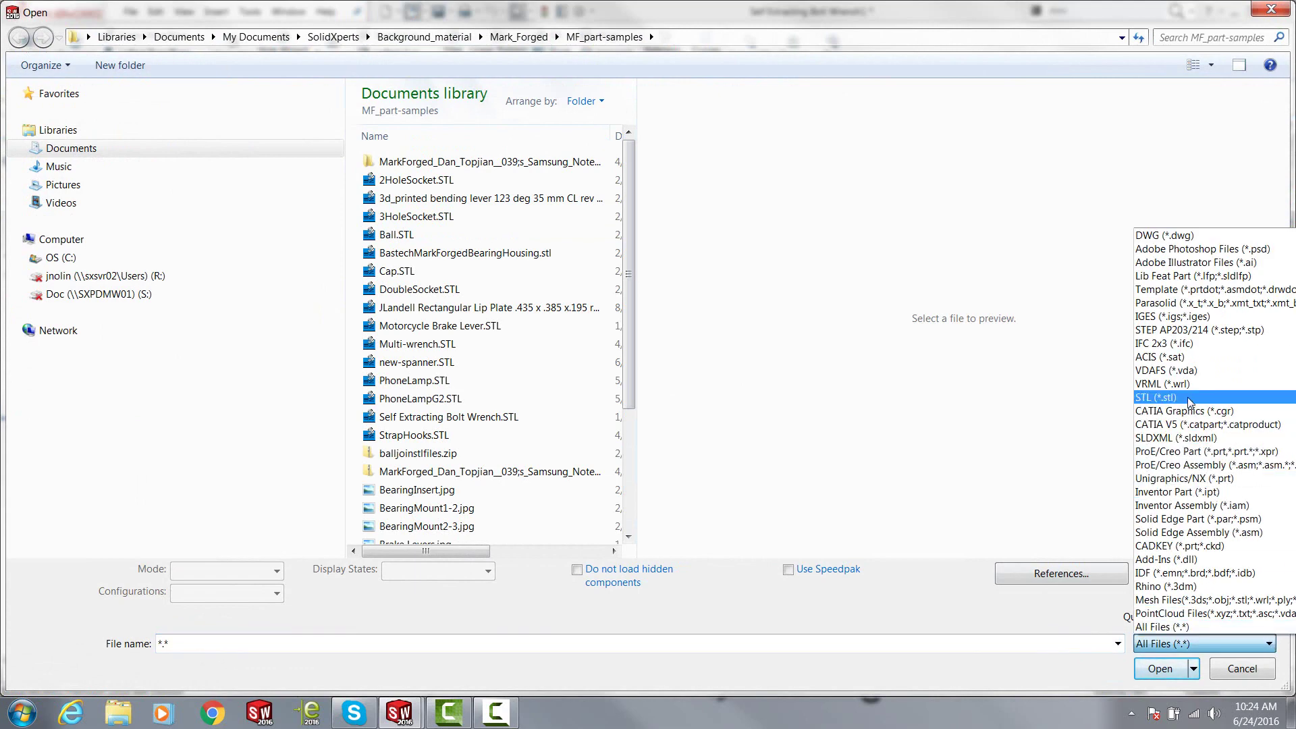
{"action": "left_click", "coordinate": [1188, 397]}
{"action": "left_click", "coordinate": [1055, 579]}
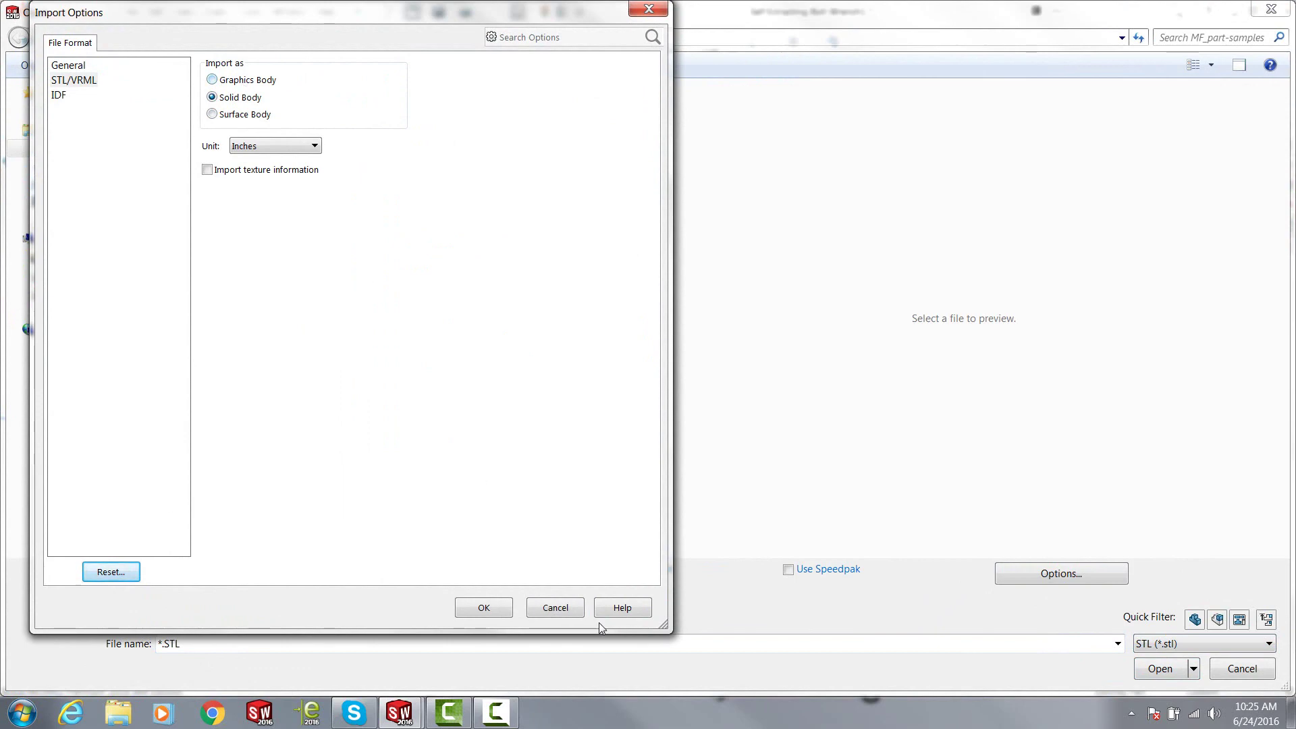
{"action": "left_click", "coordinate": [553, 607]}
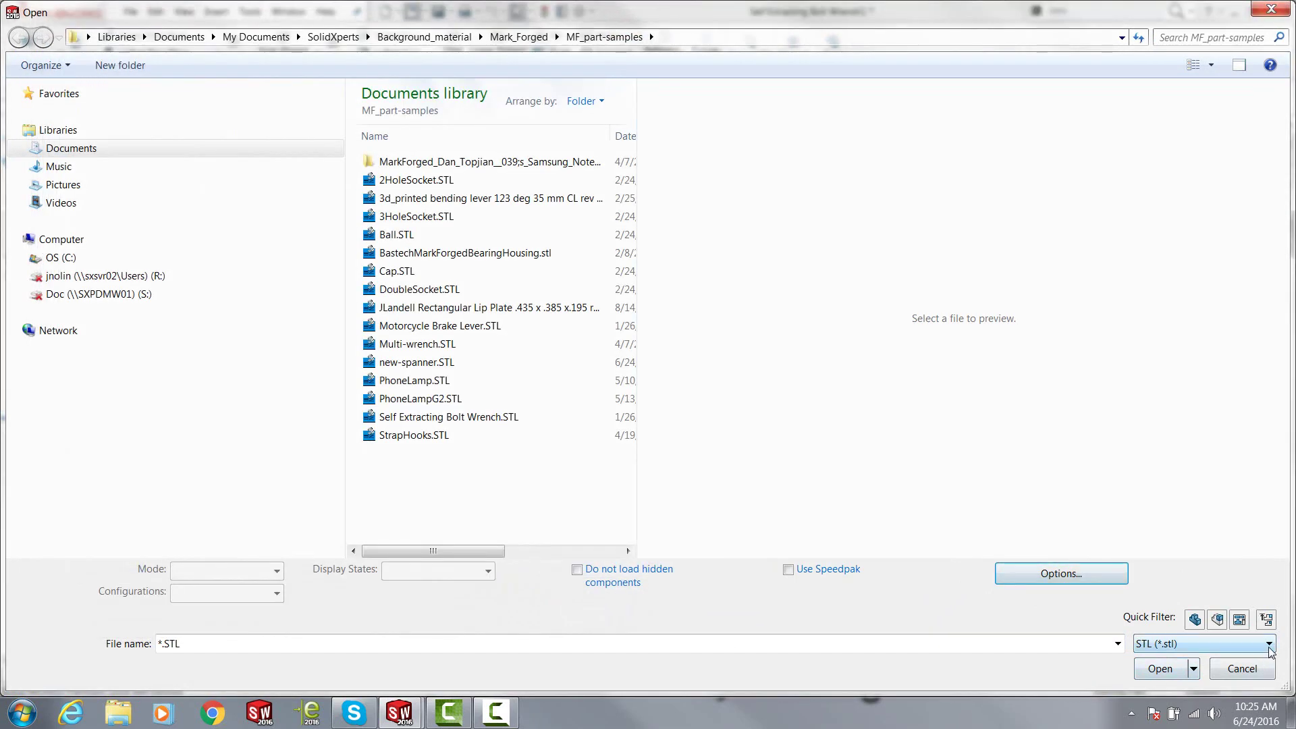
{"action": "left_click", "coordinate": [1270, 645]}
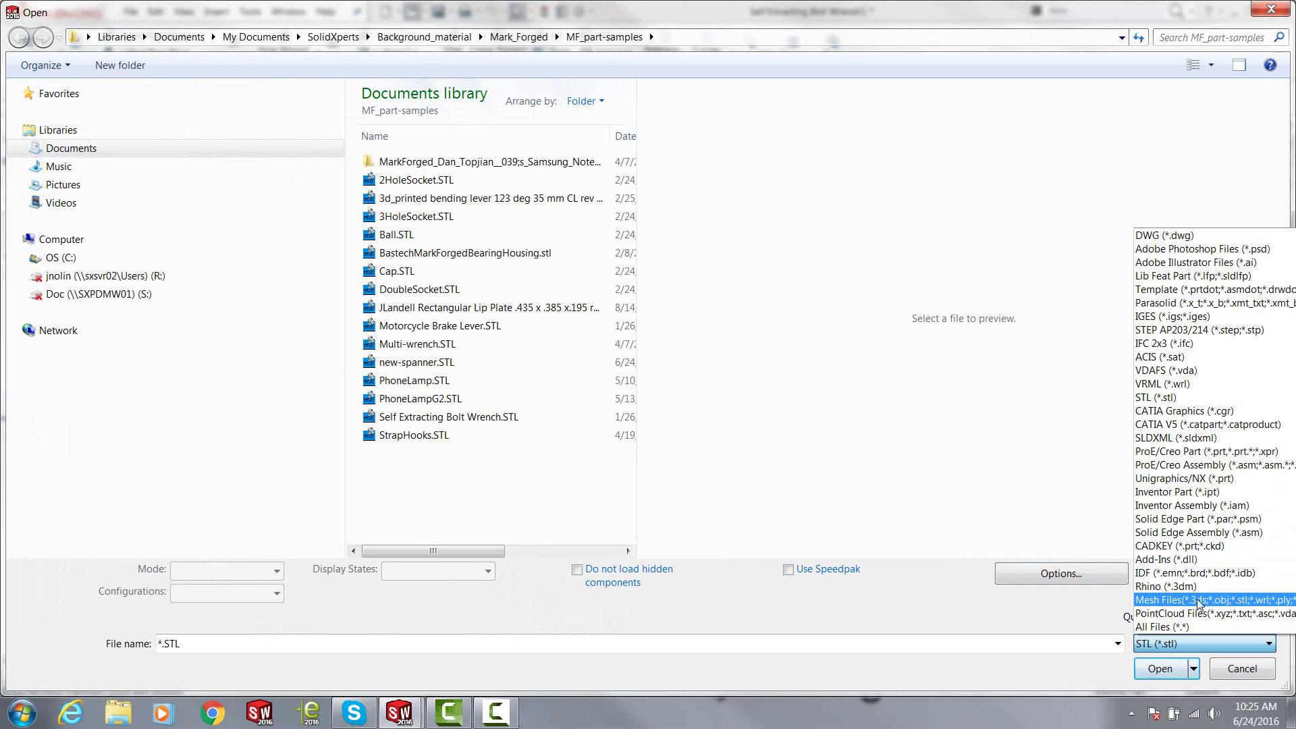
{"action": "left_click", "coordinate": [1263, 602]}
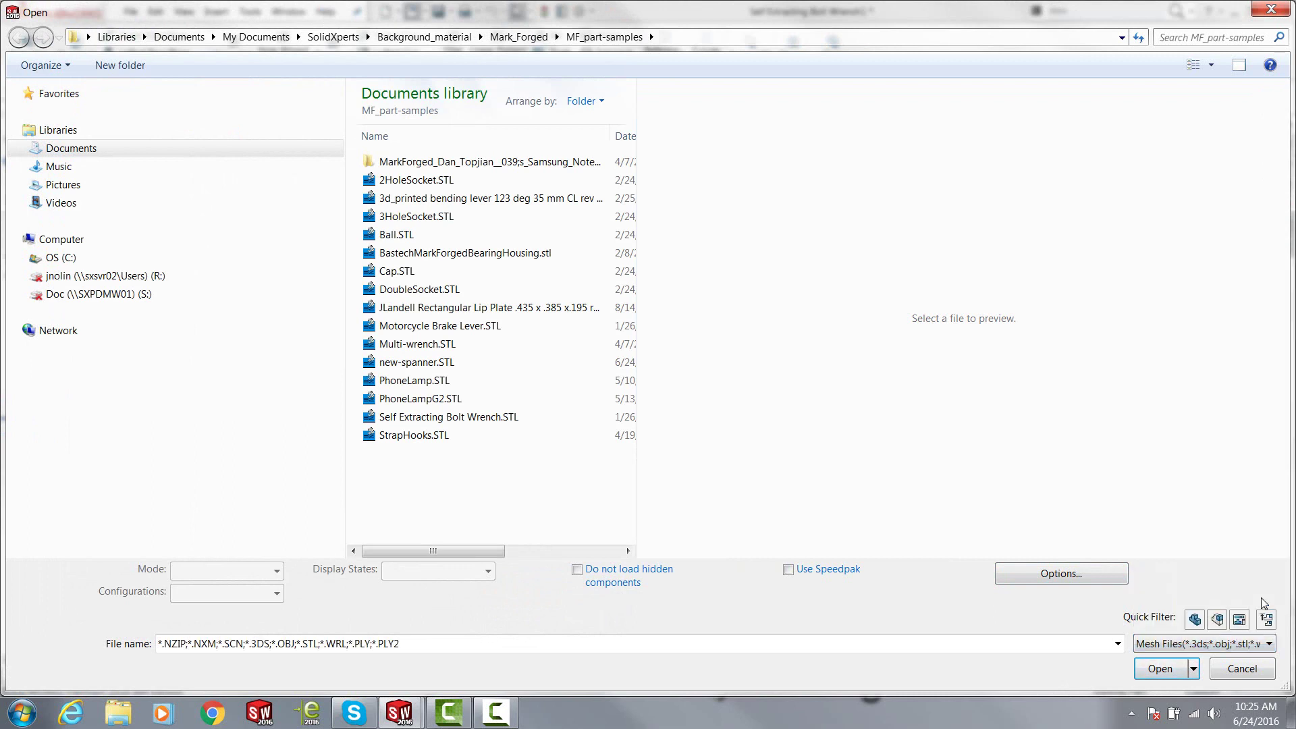
{"action": "left_click", "coordinate": [490, 418]}
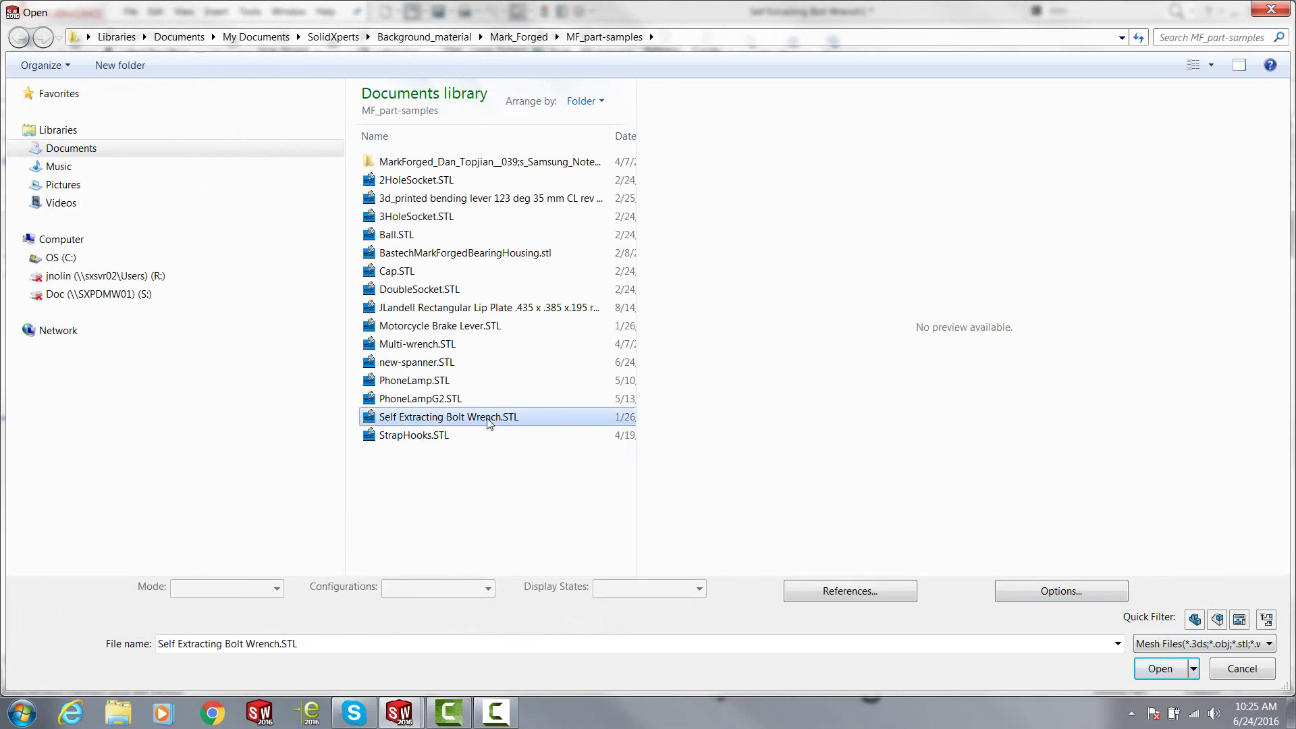
Step: Open the wrench STL as Part17 and right-click its Mesh1 feature
{"action": "left_click", "coordinate": [1160, 669]}
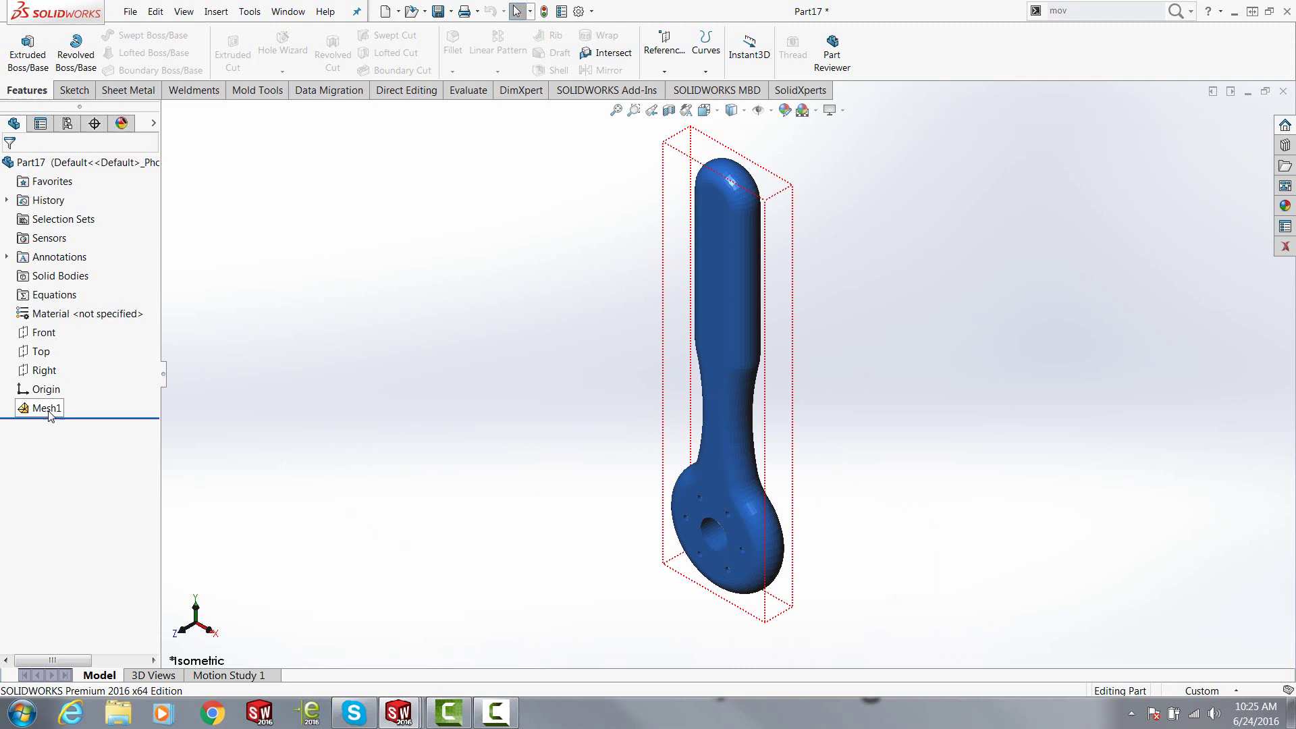
{"action": "right_click", "coordinate": [50, 415]}
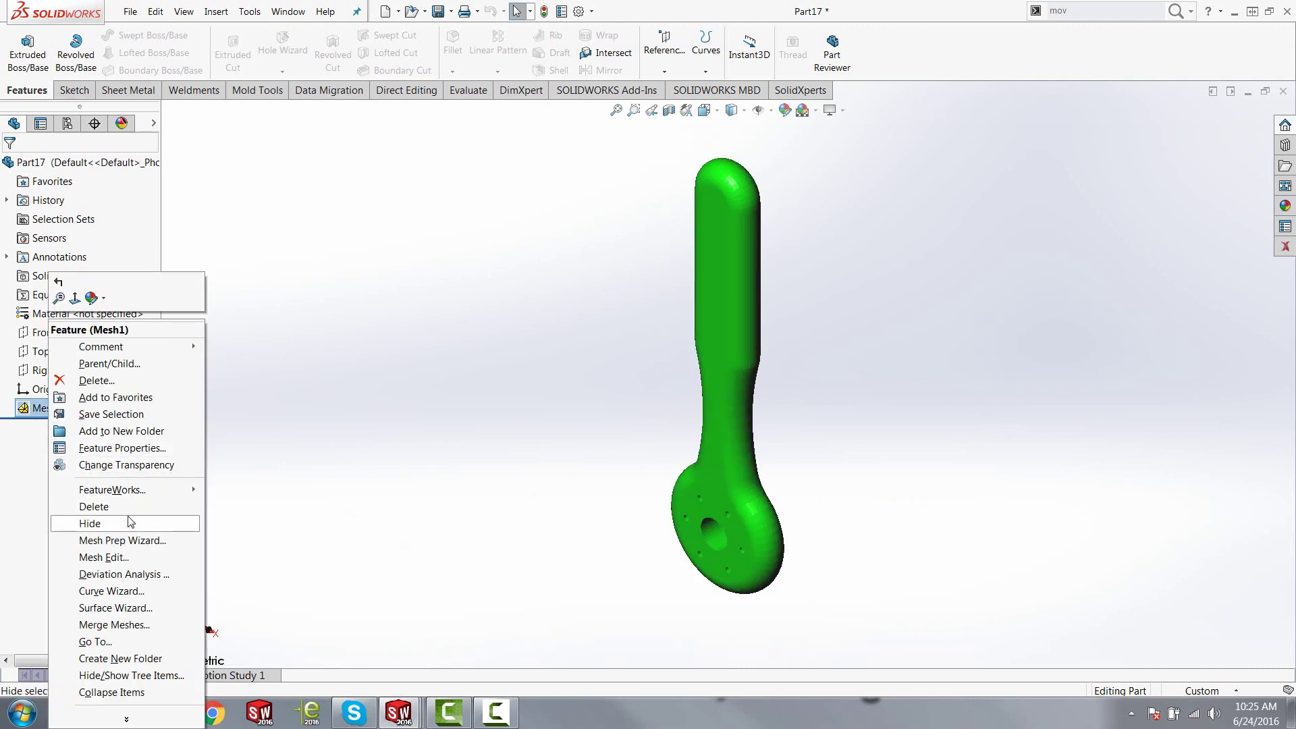
Step: Run Mesh Prep Wizard on Mesh1 with automatic orientation, -90° Z rotation and -26 mm Z offset
{"action": "left_click", "coordinate": [164, 545]}
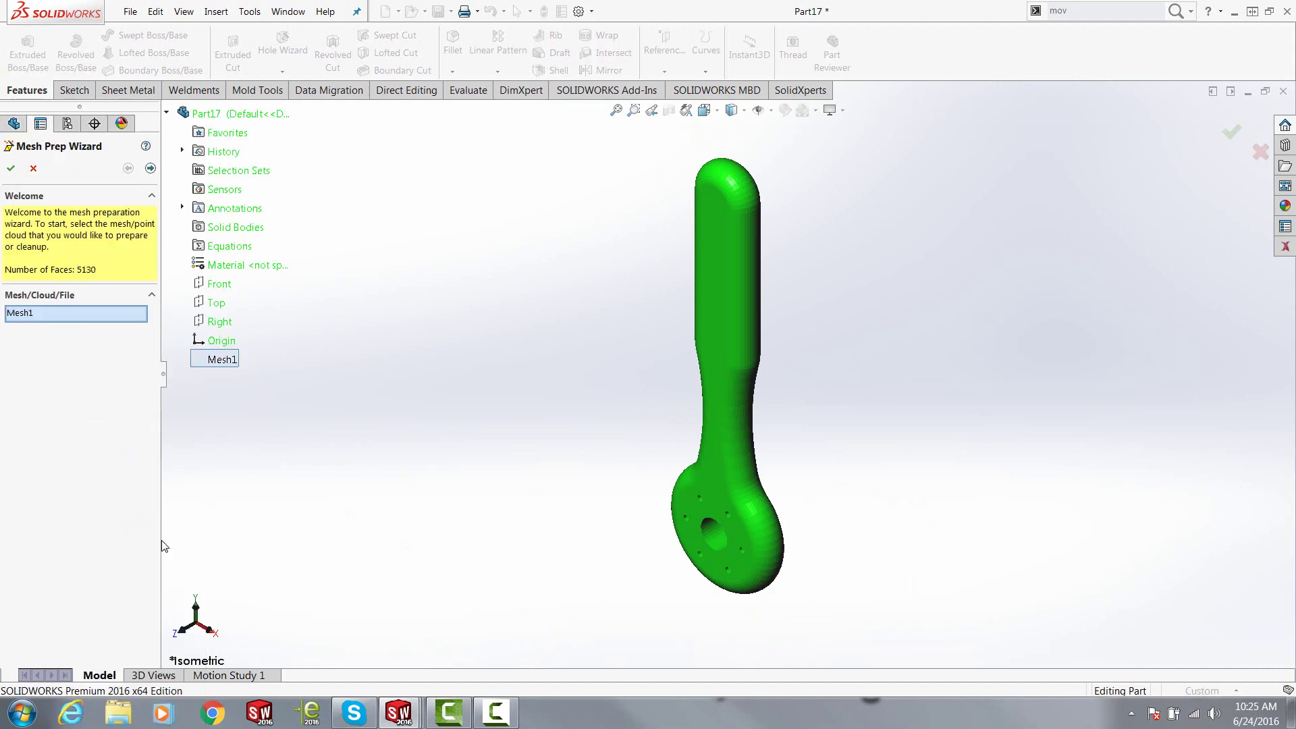
{"action": "left_click", "coordinate": [151, 169]}
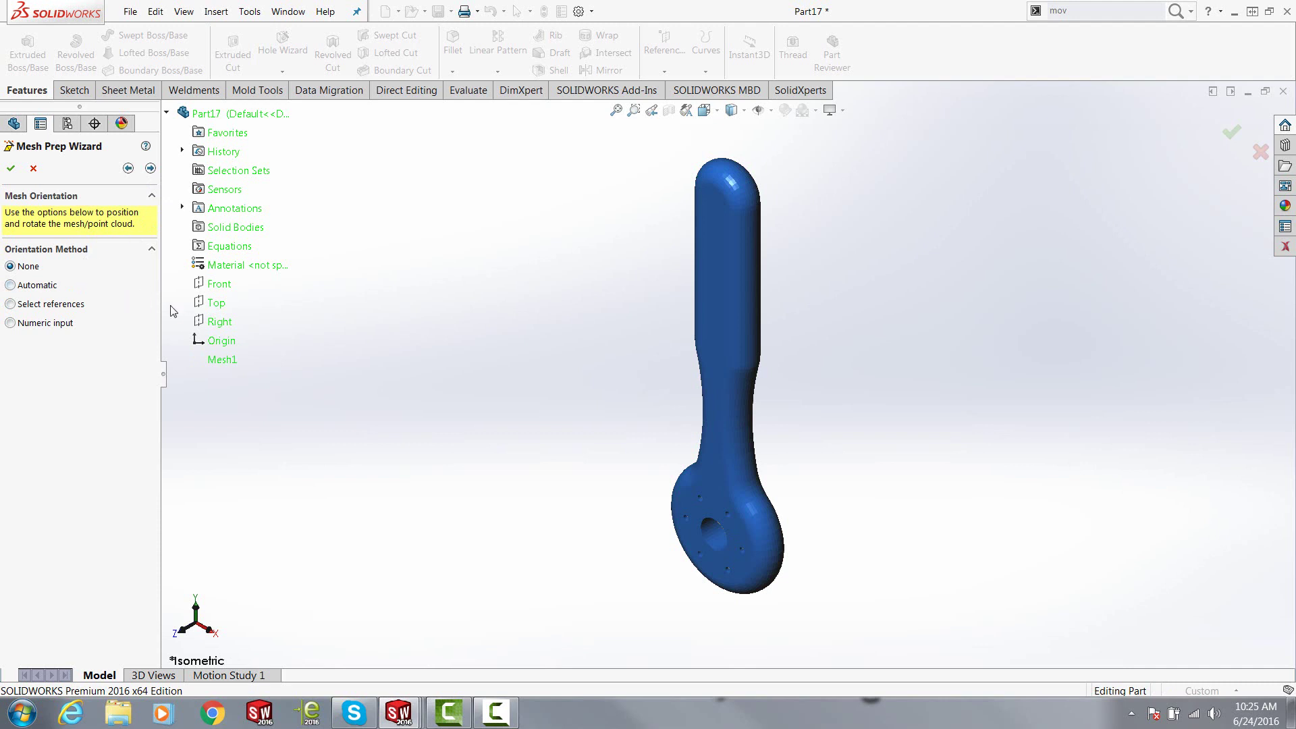
{"action": "left_click", "coordinate": [43, 289]}
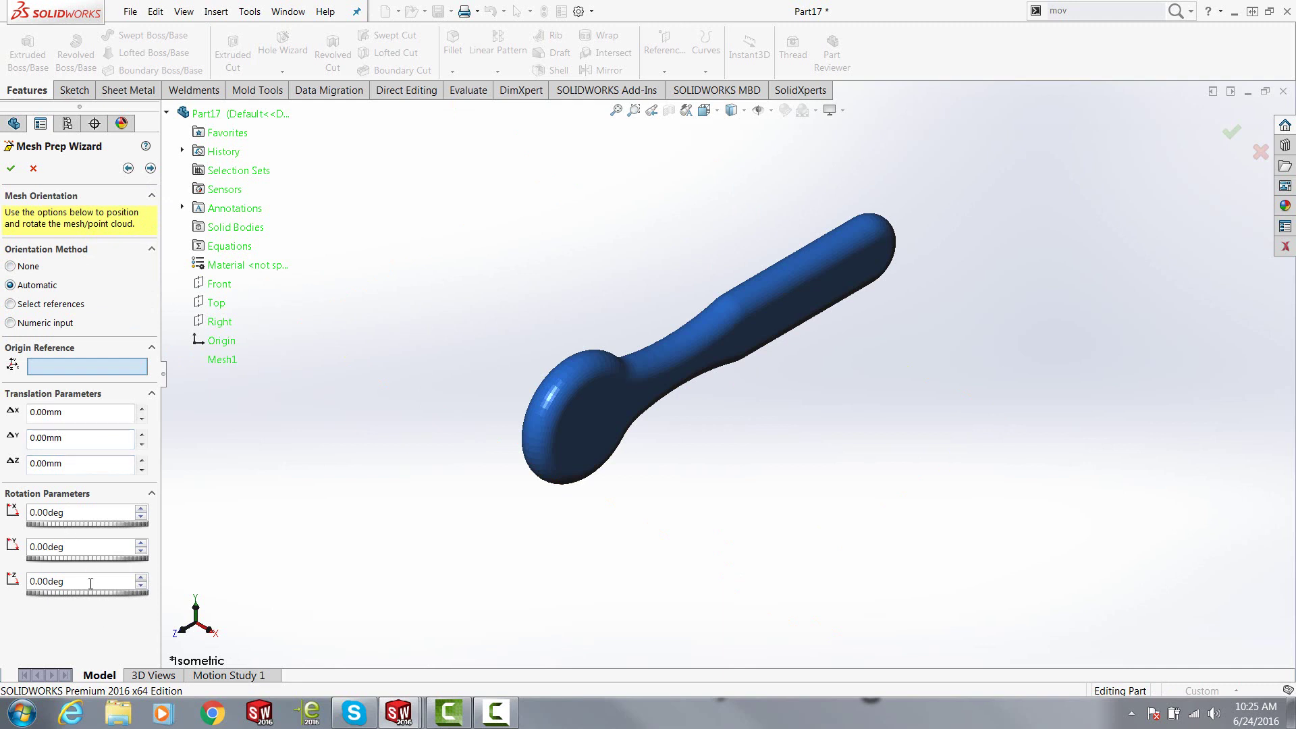
{"action": "double_click", "coordinate": [69, 584]}
{"action": "key", "text": "Return"}
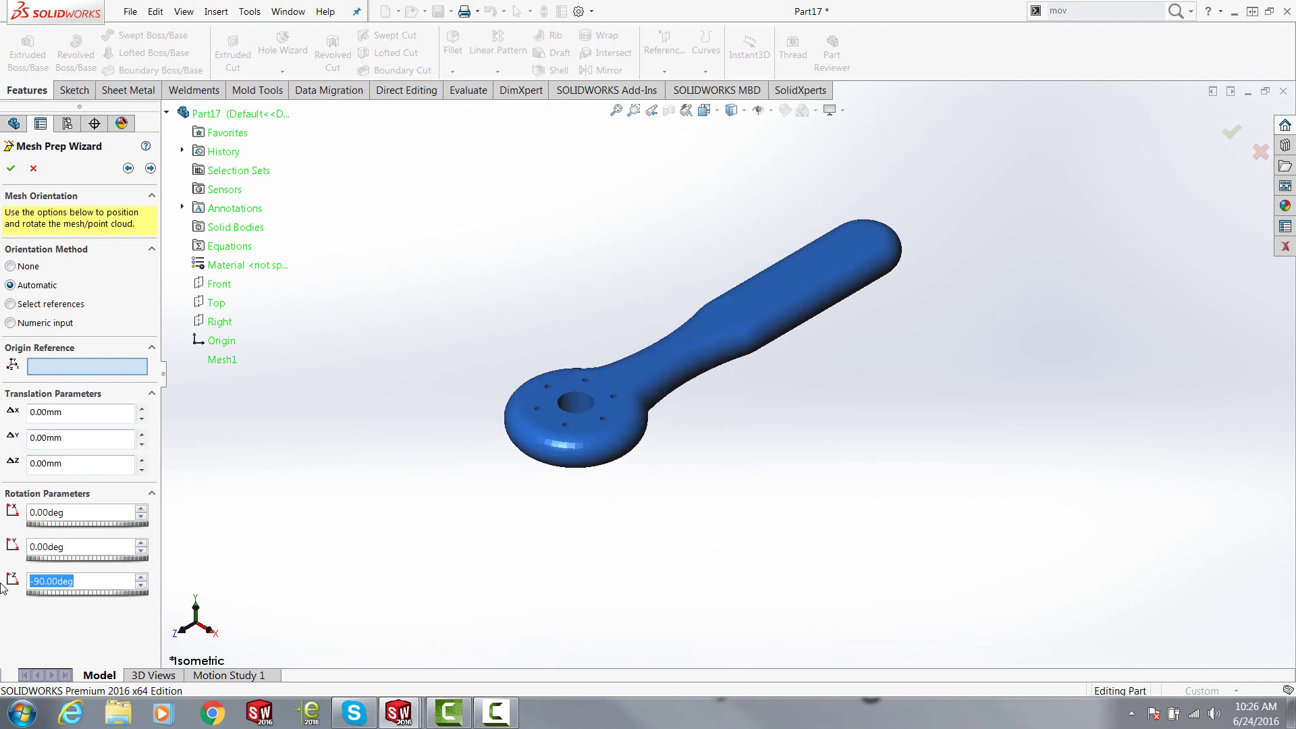
{"action": "left_click", "coordinate": [59, 463]}
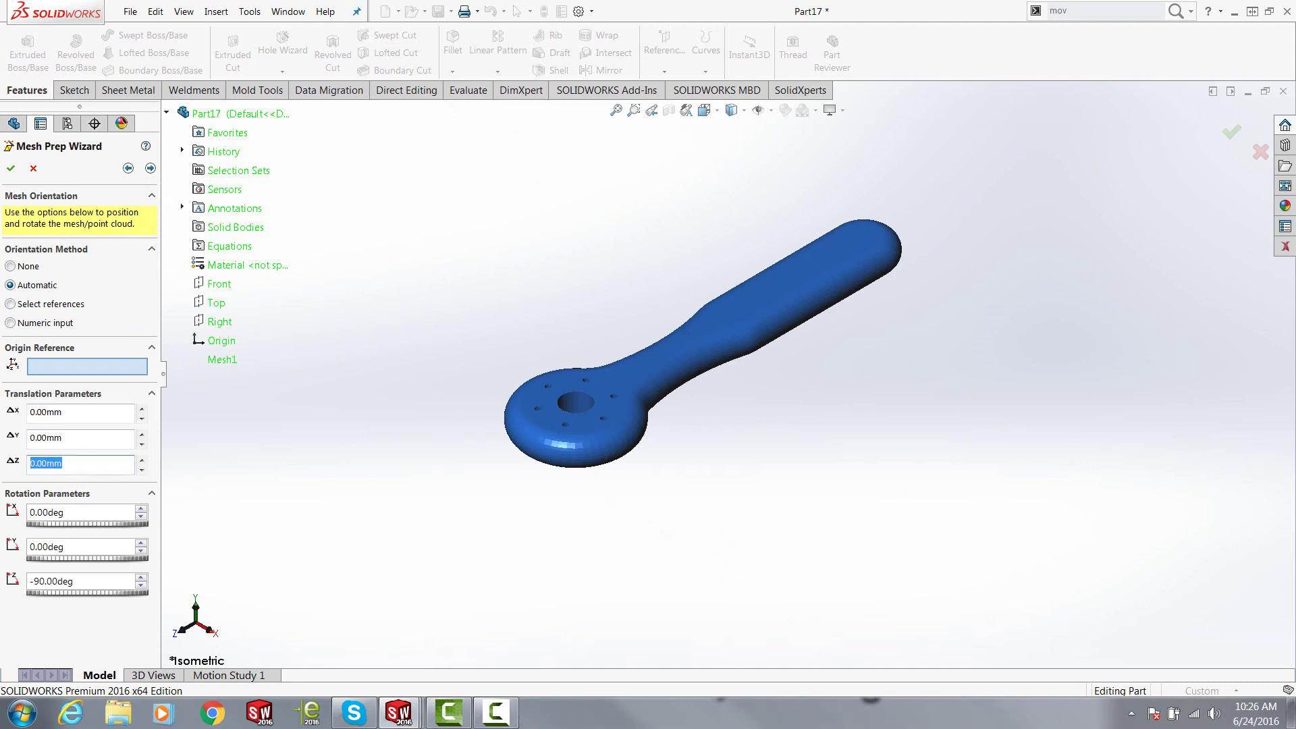
{"action": "type", "text": "-26"}
{"action": "key", "text": "Return"}
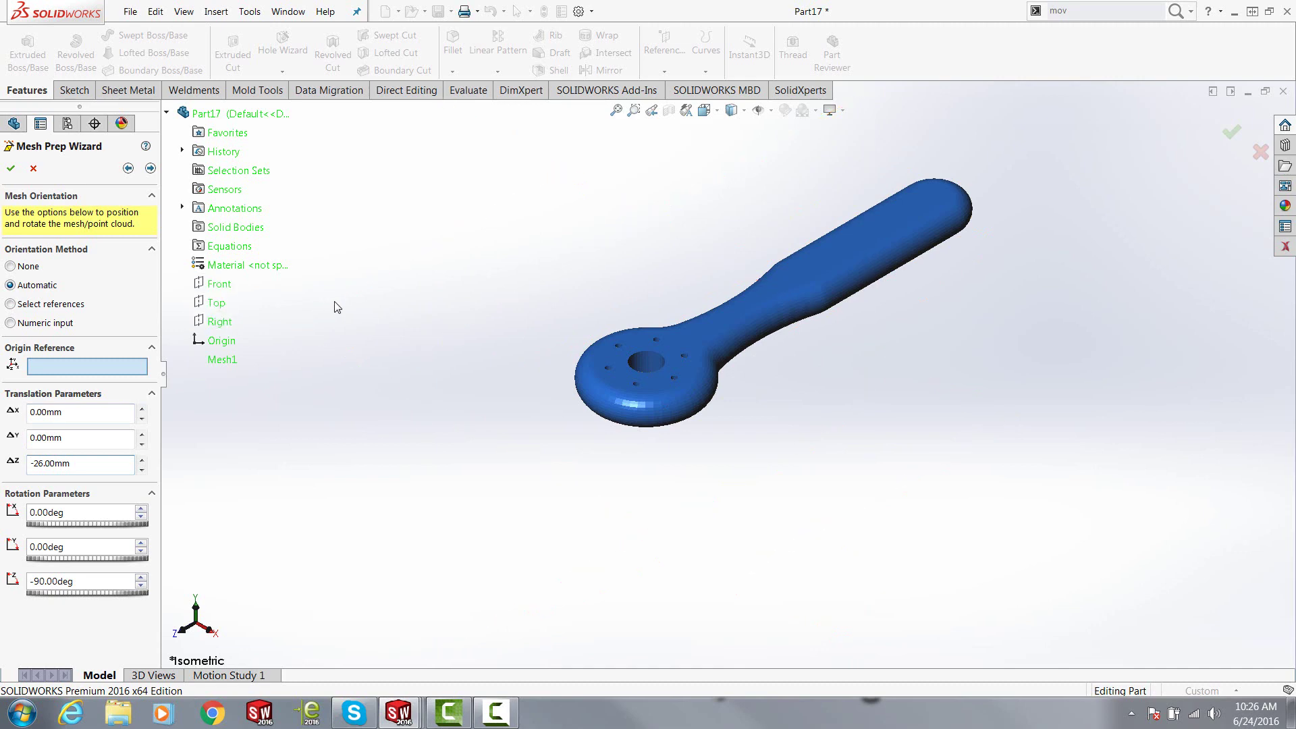
{"action": "left_click", "coordinate": [152, 169]}
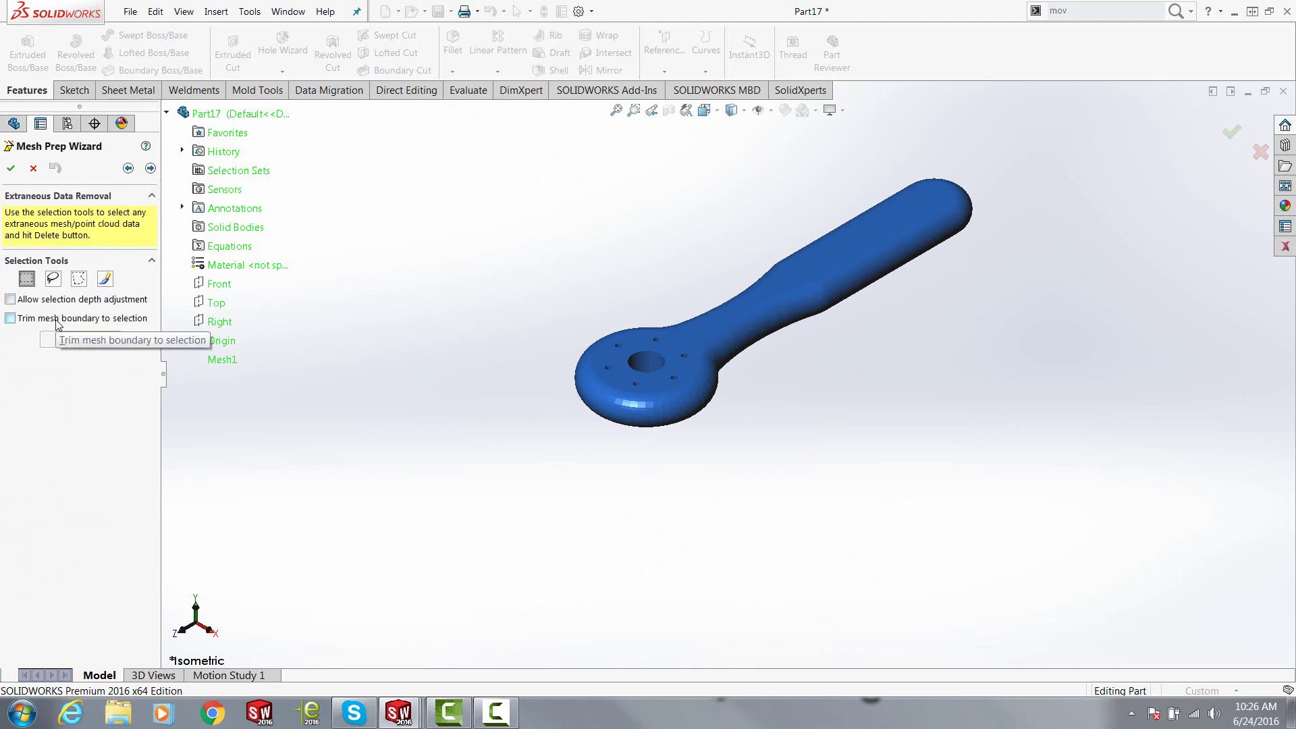
Step: With Trim mesh boundary on, polygon-select a hexagon around the head's holes and delete those facets
{"action": "left_click", "coordinate": [119, 321]}
{"action": "scroll", "coordinate": [691, 325], "scroll_direction": "up", "scroll_amount": 5}
{"action": "middle_click_drag", "start_coordinate": [675, 320], "coordinate": [480, 277]}
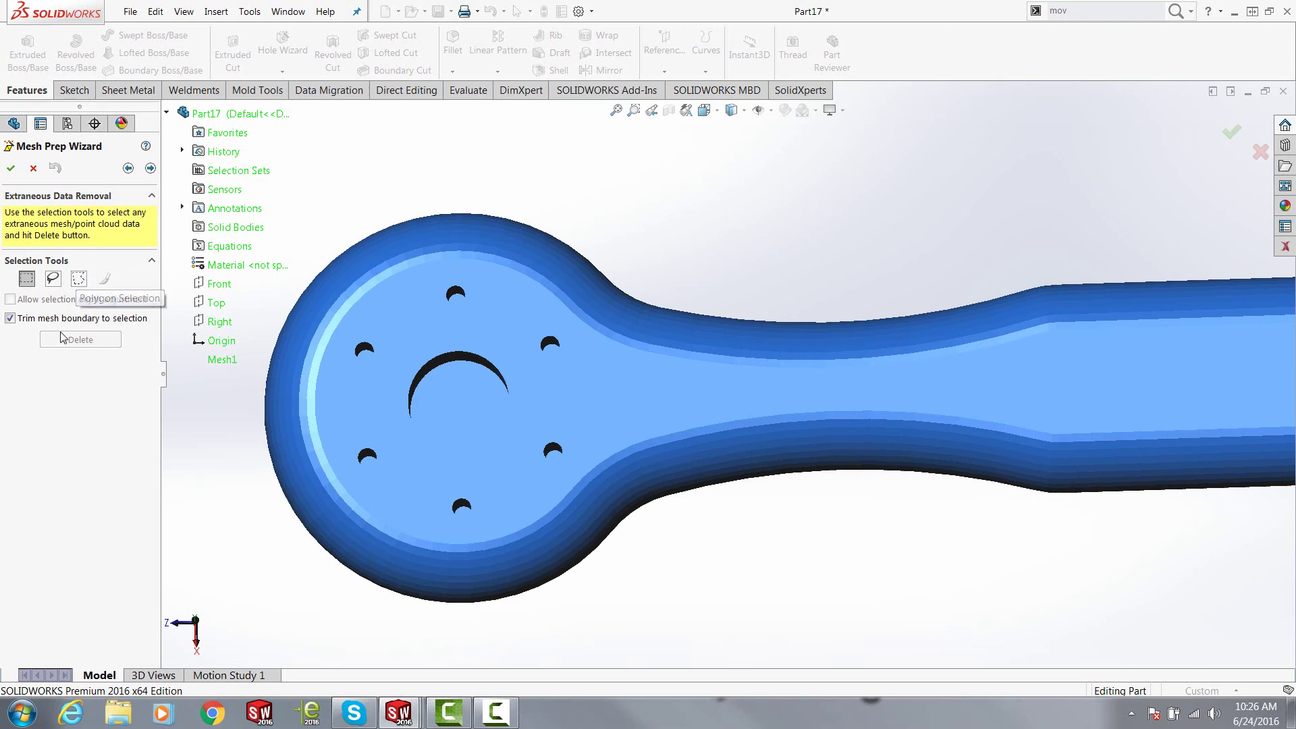
{"action": "left_click", "coordinate": [79, 279]}
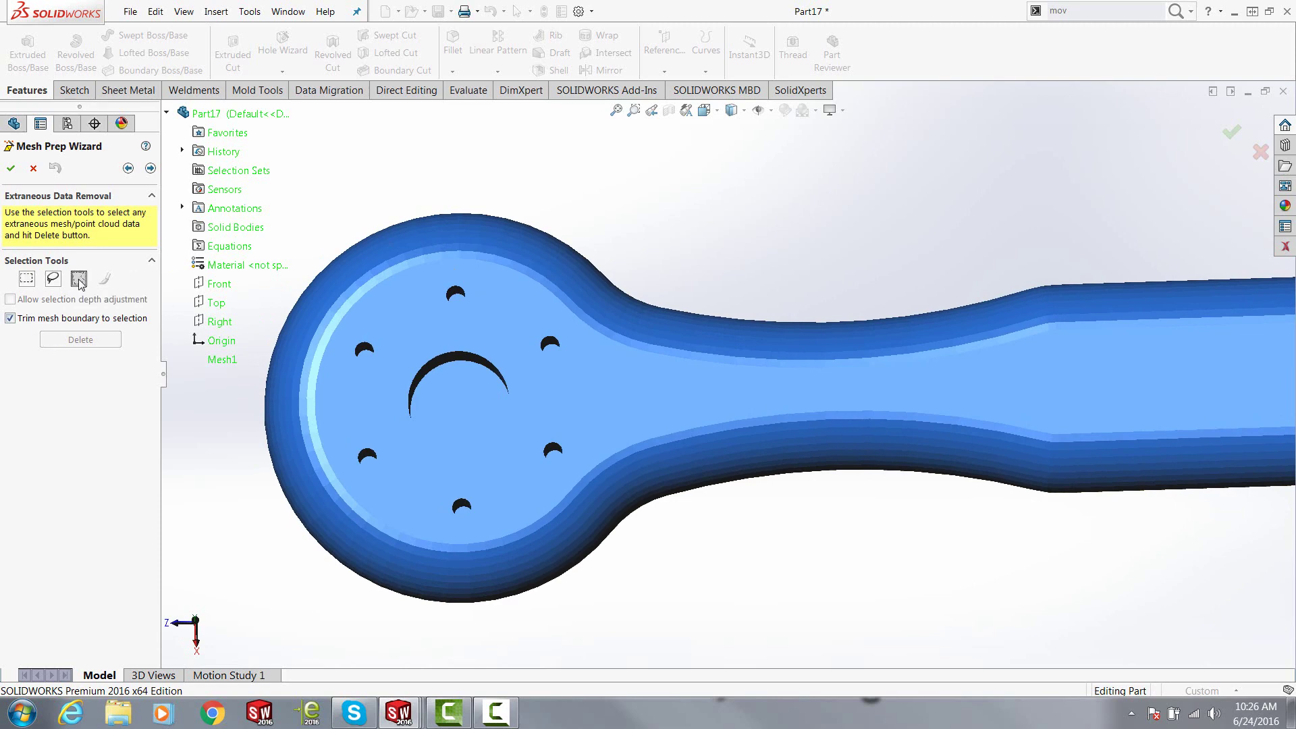
{"action": "left_click", "coordinate": [455, 271]}
{"action": "left_click", "coordinate": [573, 330]}
{"action": "left_click", "coordinate": [343, 468]}
{"action": "left_click", "coordinate": [454, 271]}
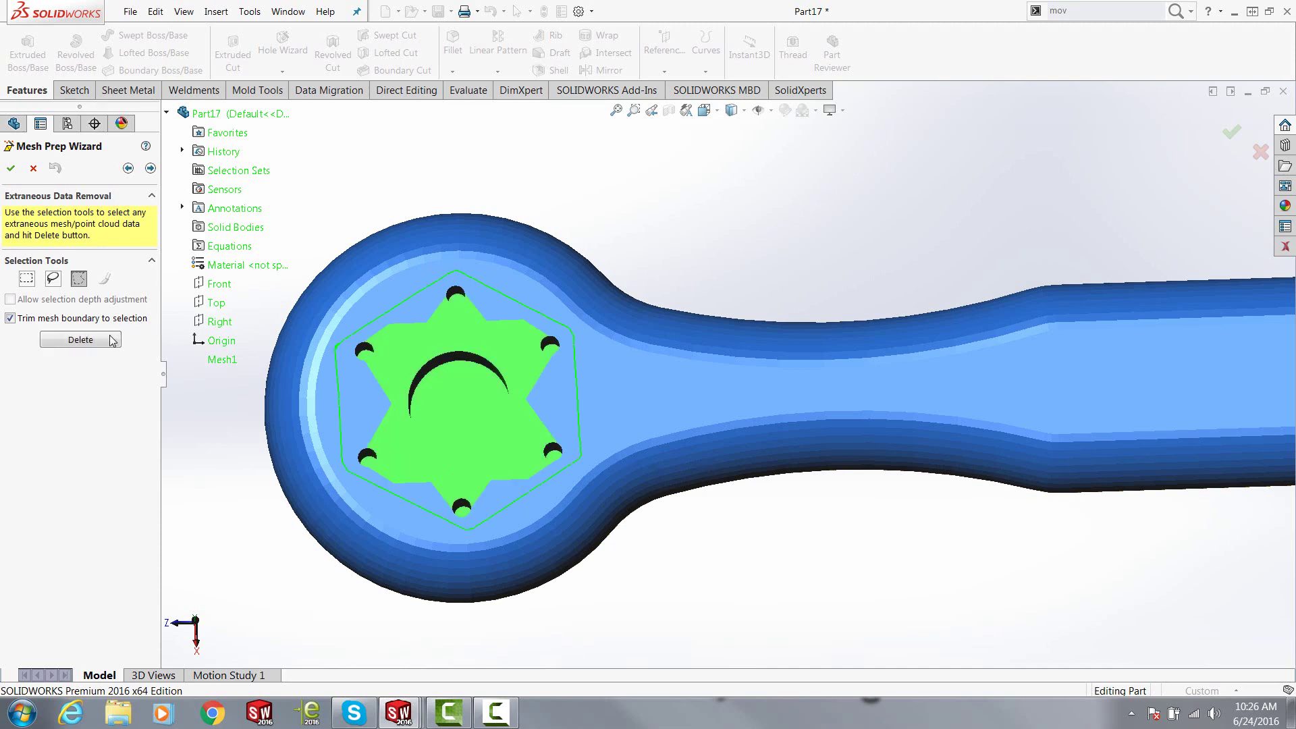
{"action": "left_click", "coordinate": [112, 340]}
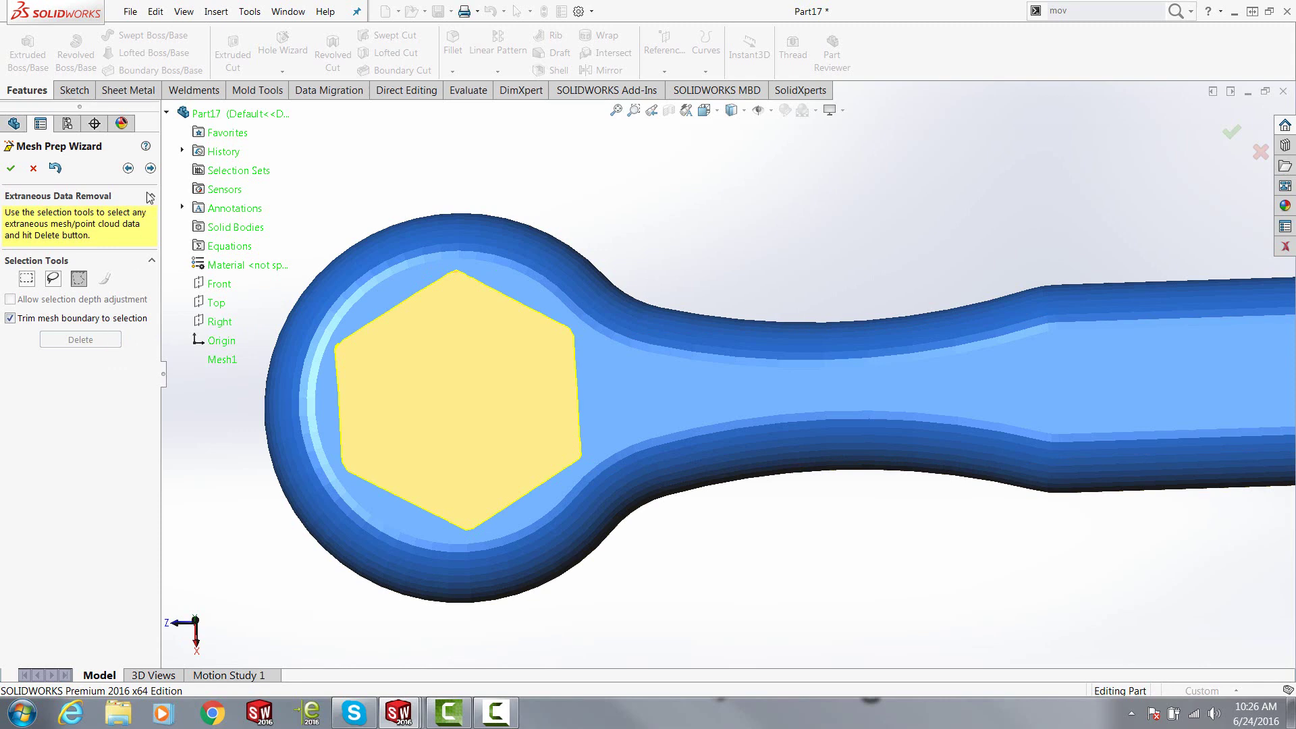
Step: Pass through Simplification, Smoothing and Fill Holes to Mesh Completion with Launch Surface Wizard checked
{"action": "left_click", "coordinate": [150, 168]}
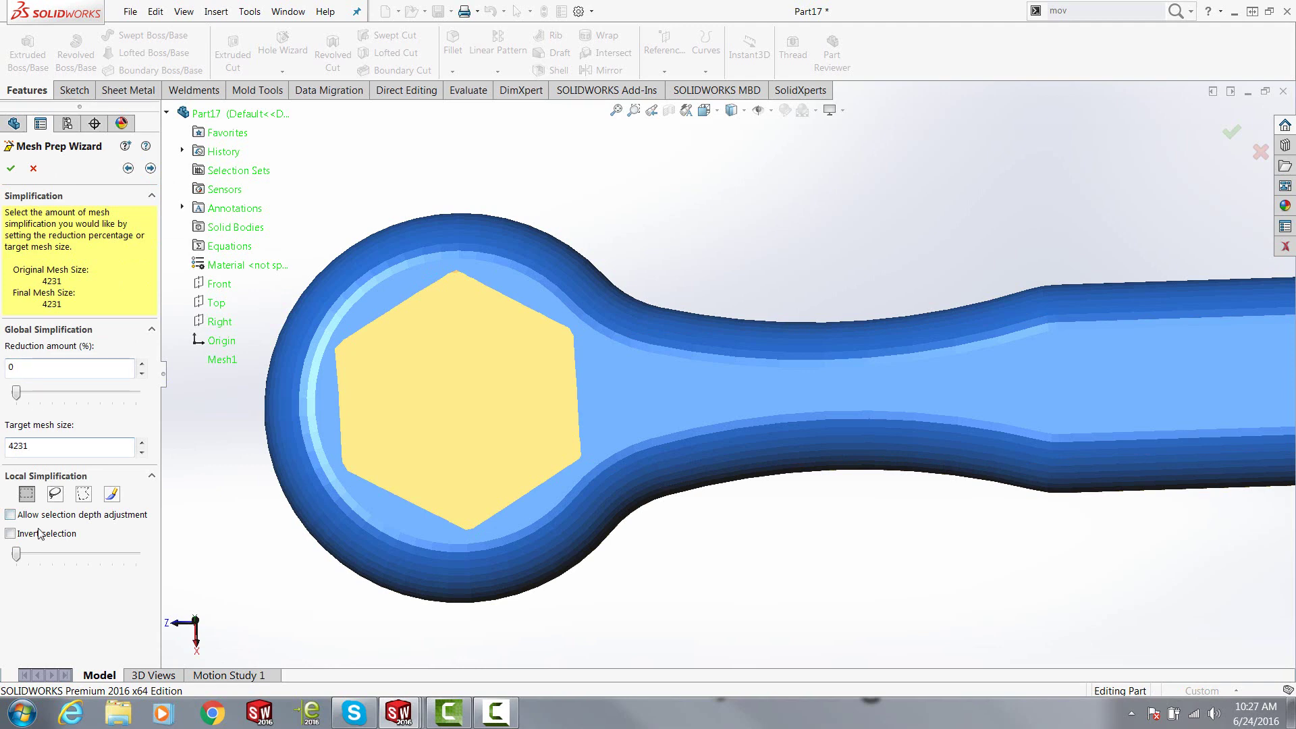
{"action": "left_click", "coordinate": [150, 169]}
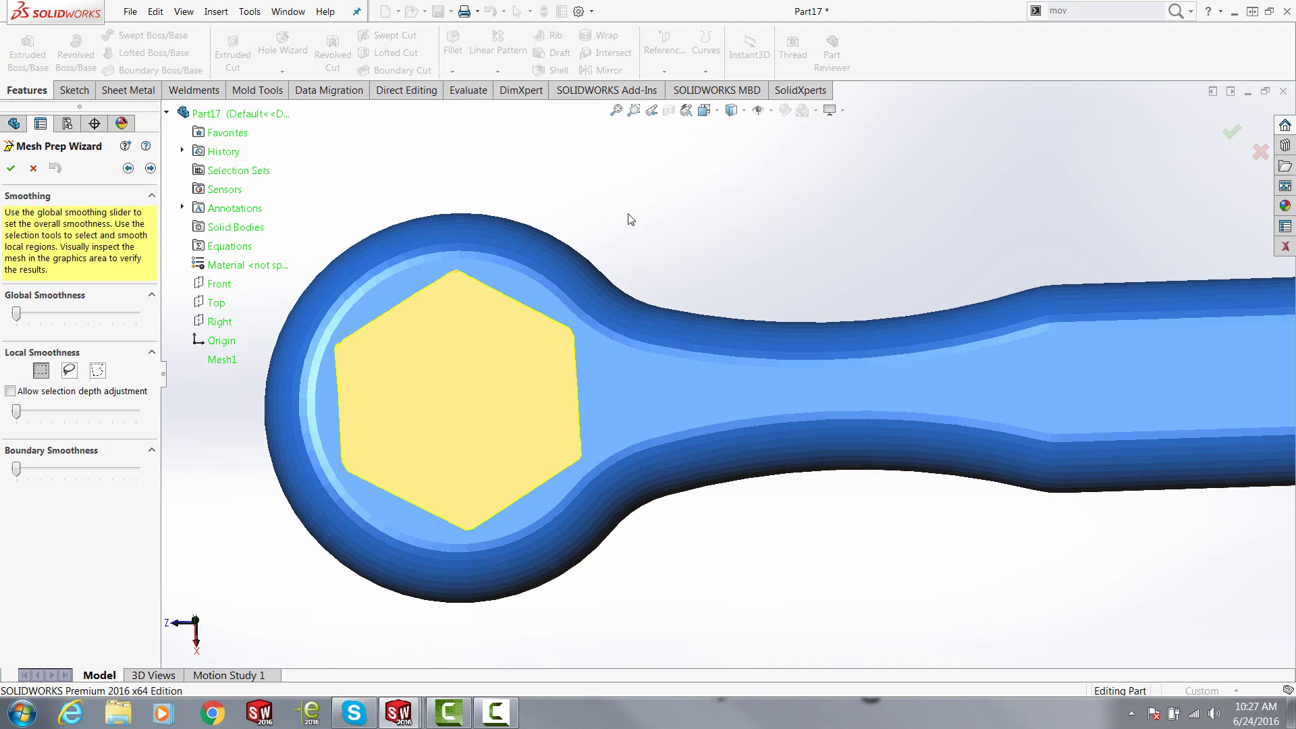
{"action": "left_click", "coordinate": [150, 168]}
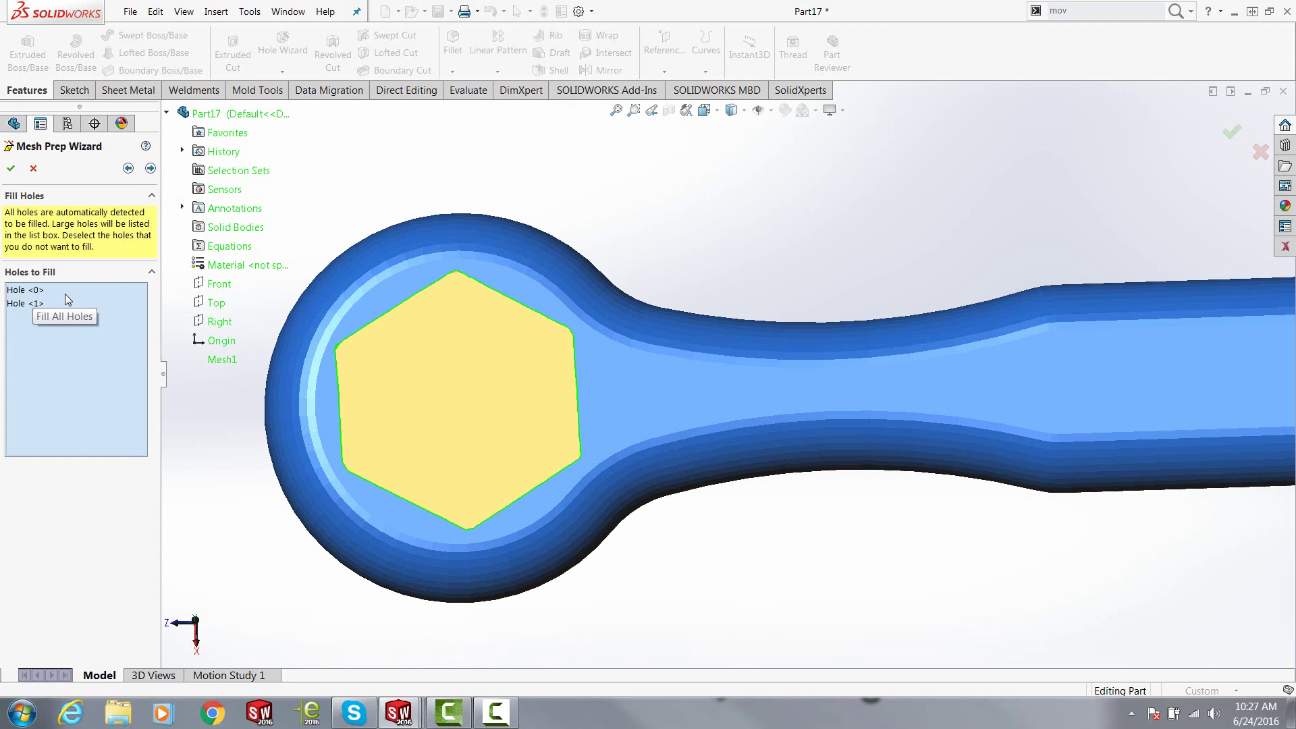
{"action": "left_click", "coordinate": [151, 169]}
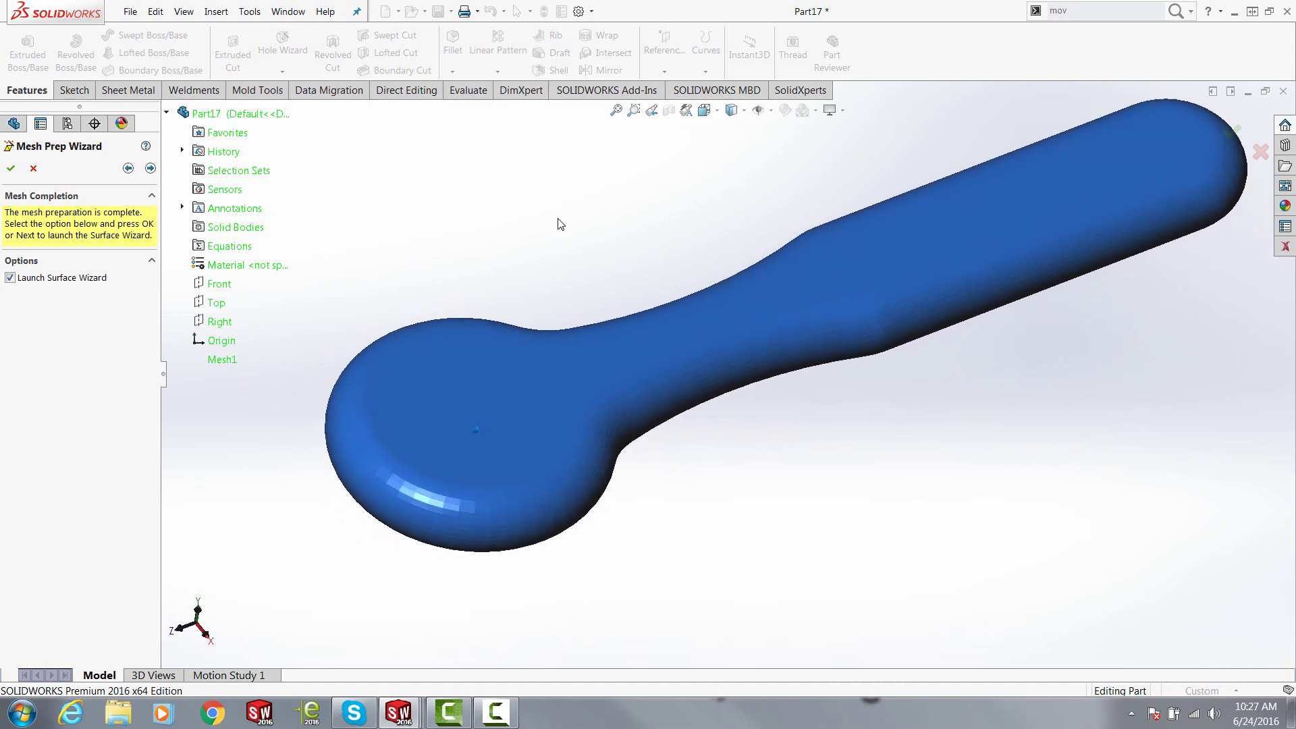
Step: Start the Surface Wizard with automatic solid creation and preview the surfaces at slightly higher detail
{"action": "left_click", "coordinate": [150, 169]}
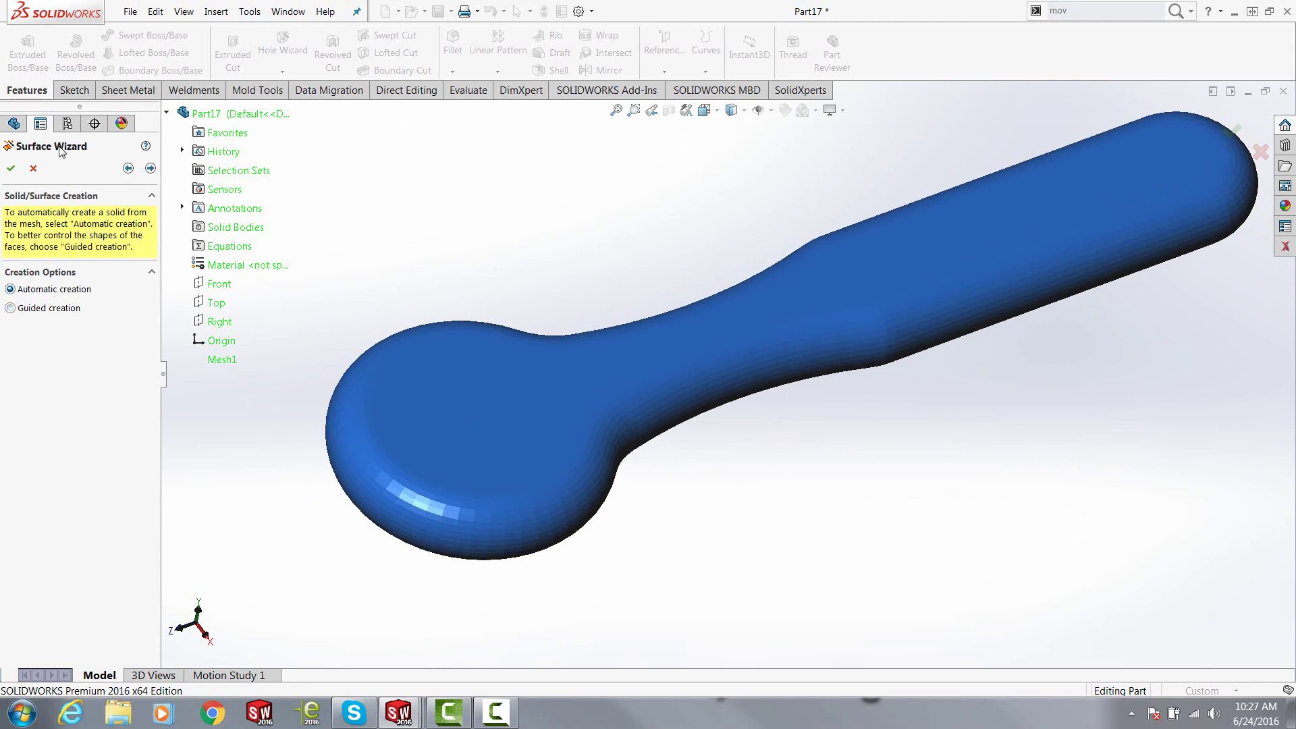
{"action": "left_click", "coordinate": [151, 168]}
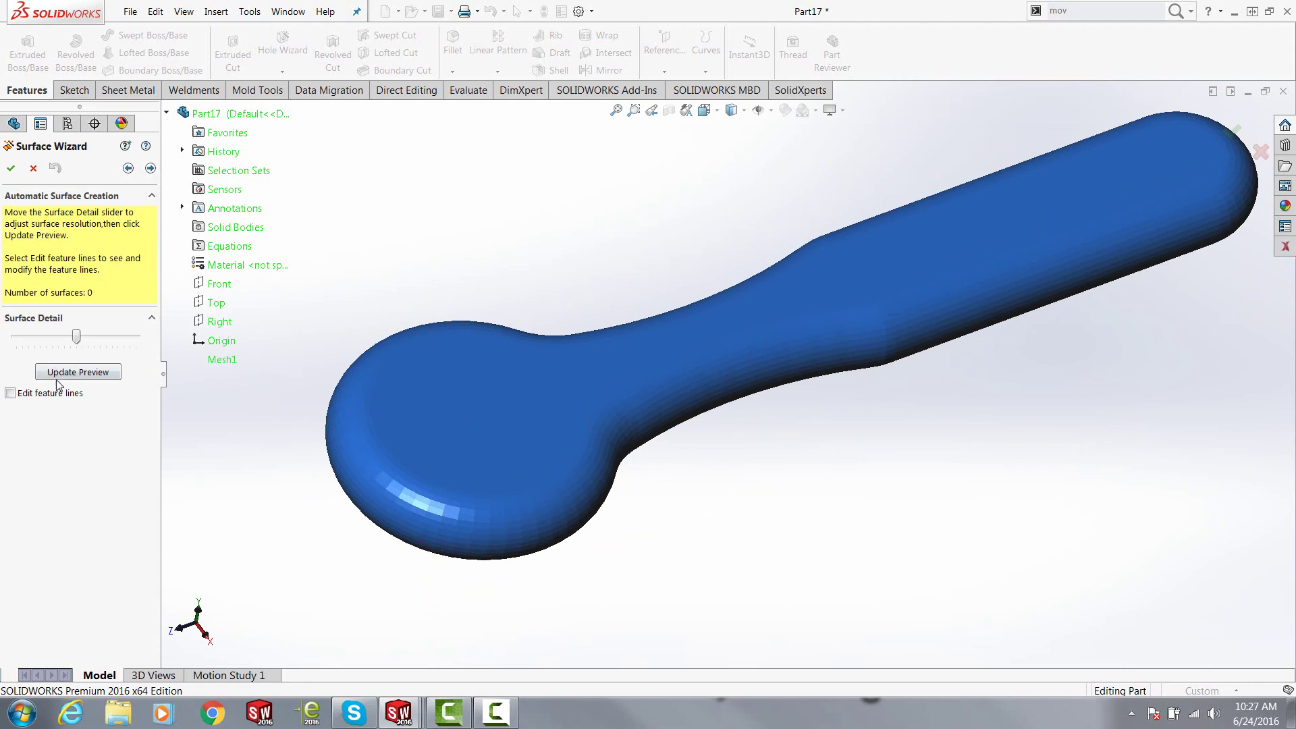
{"action": "left_click", "coordinate": [73, 376]}
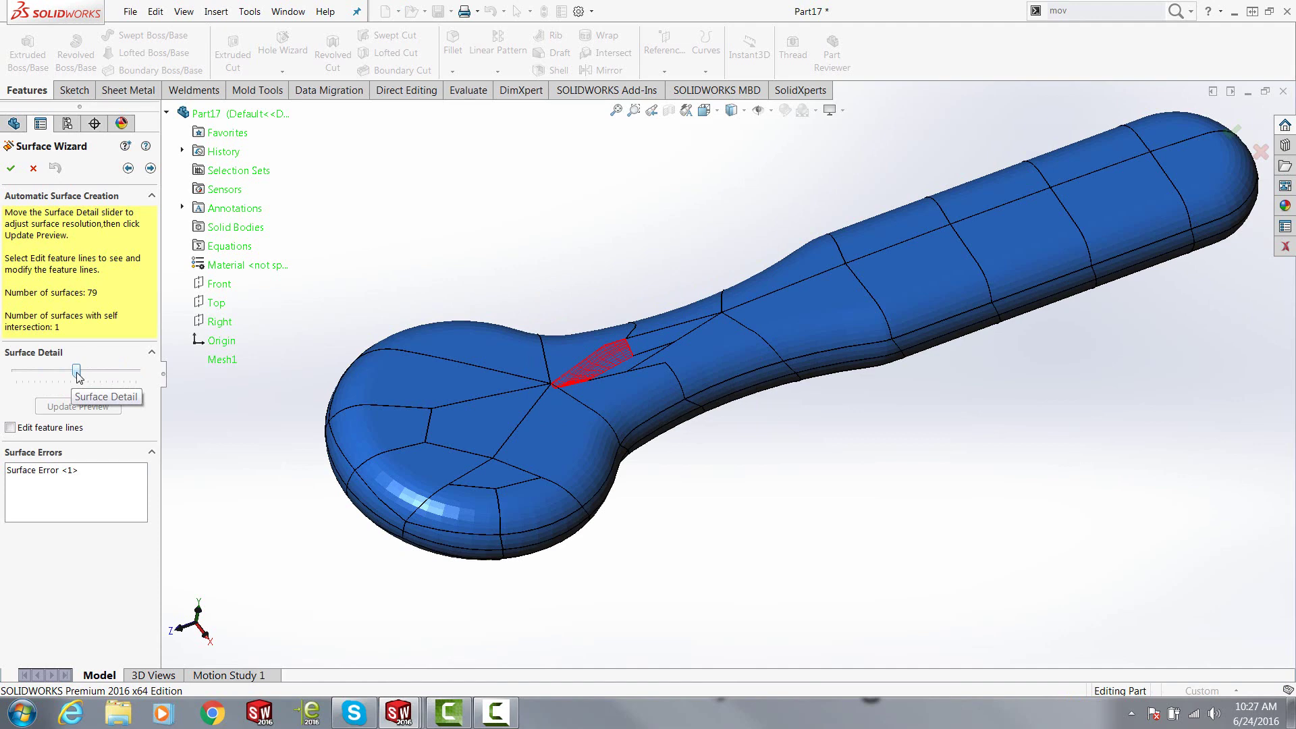
{"action": "left_click", "coordinate": [96, 371]}
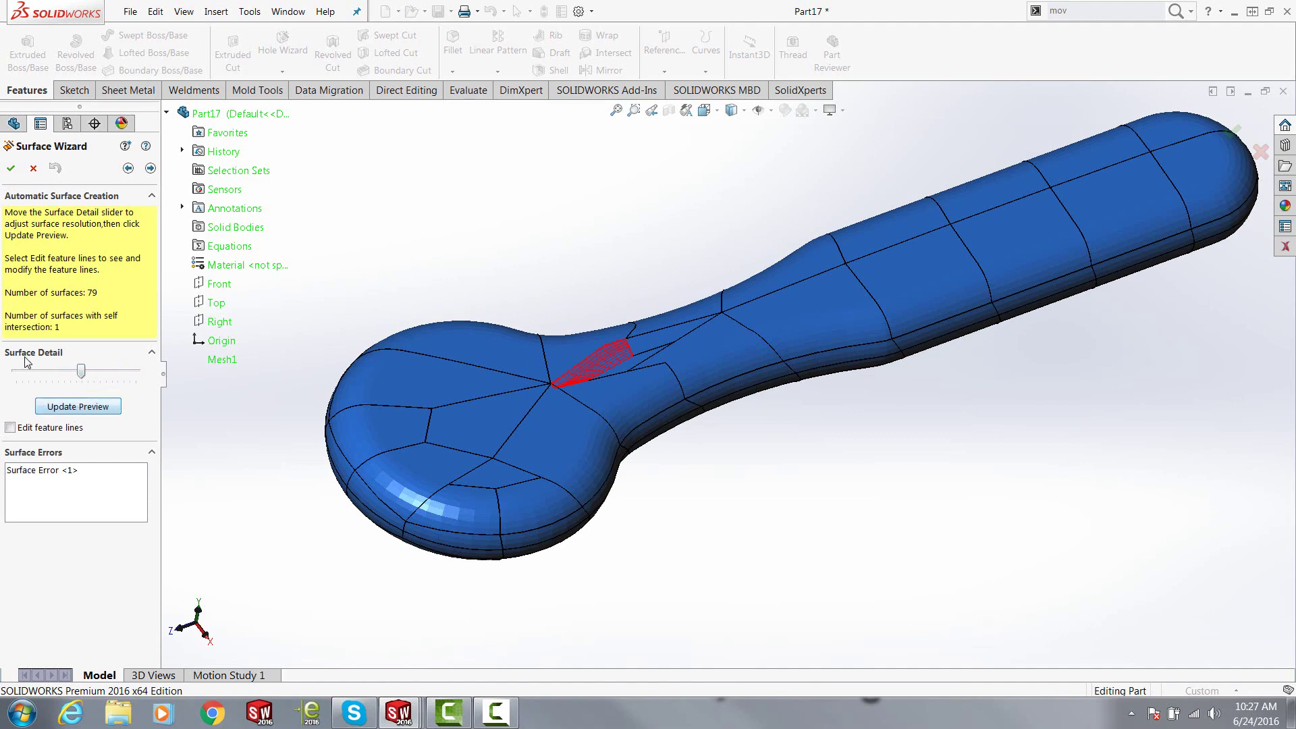
{"action": "left_click", "coordinate": [77, 408]}
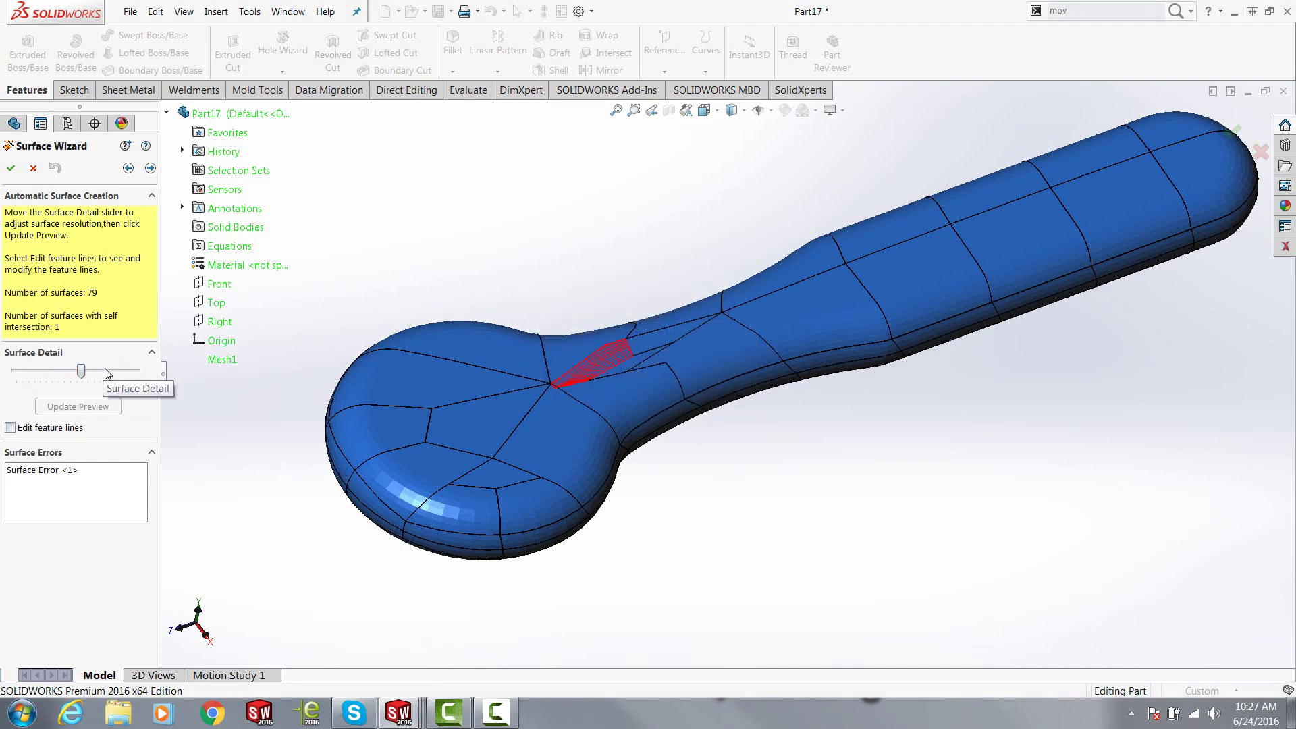
Step: Raise surface detail until 136 surfaces with 0 self-intersections, then build the solid body
{"action": "left_click", "coordinate": [106, 372]}
{"action": "left_click", "coordinate": [96, 407]}
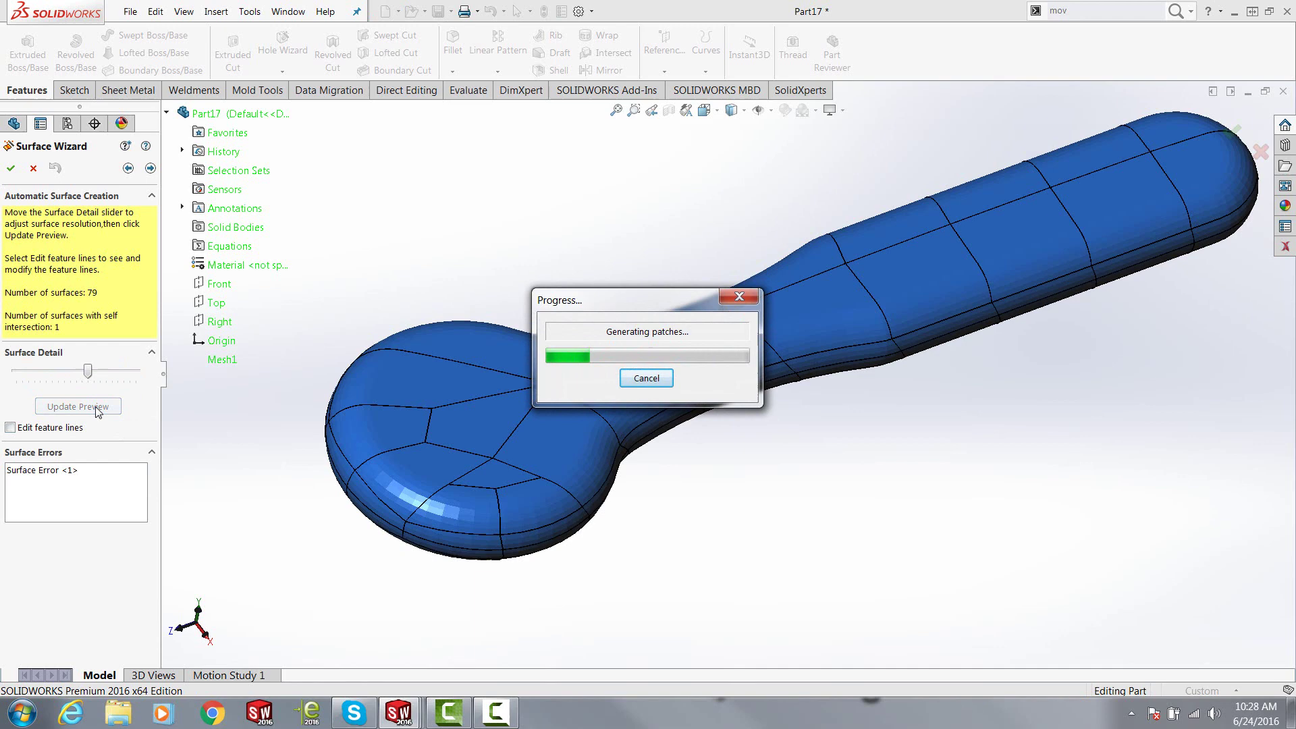
{"action": "left_click", "coordinate": [120, 378]}
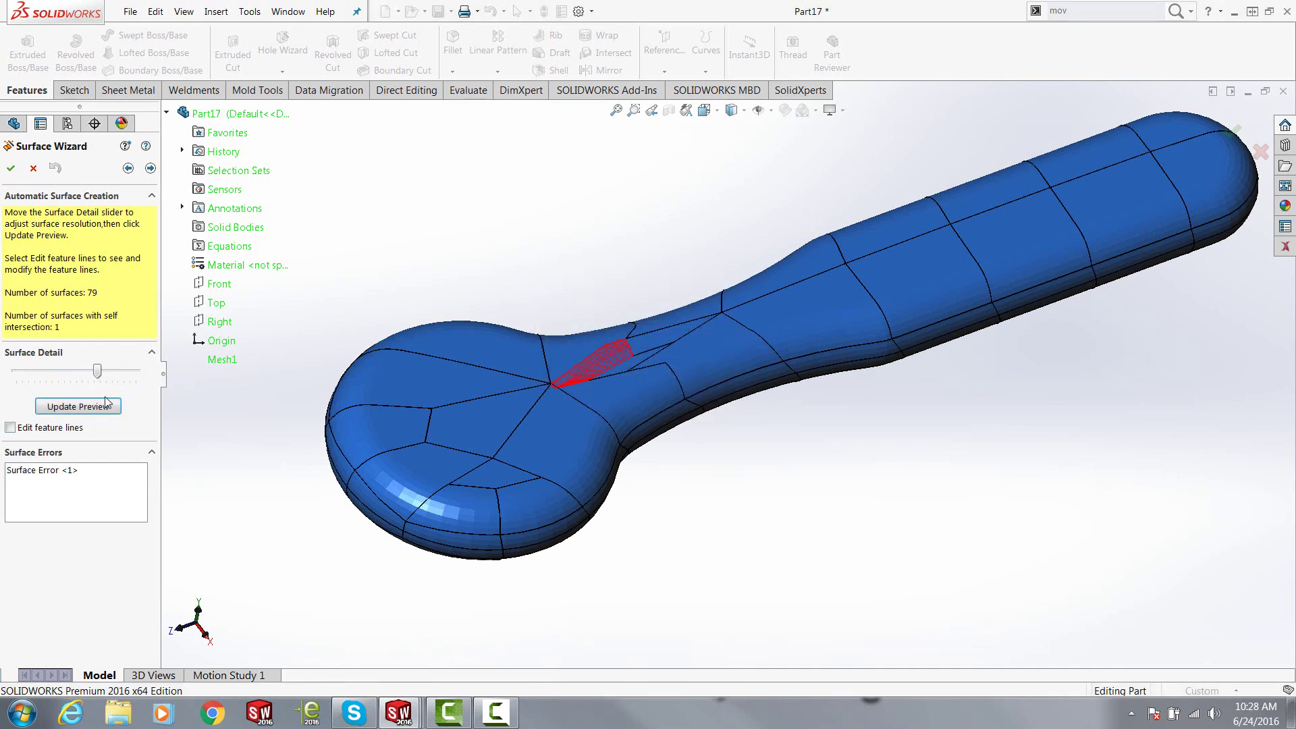
{"action": "left_click", "coordinate": [105, 406]}
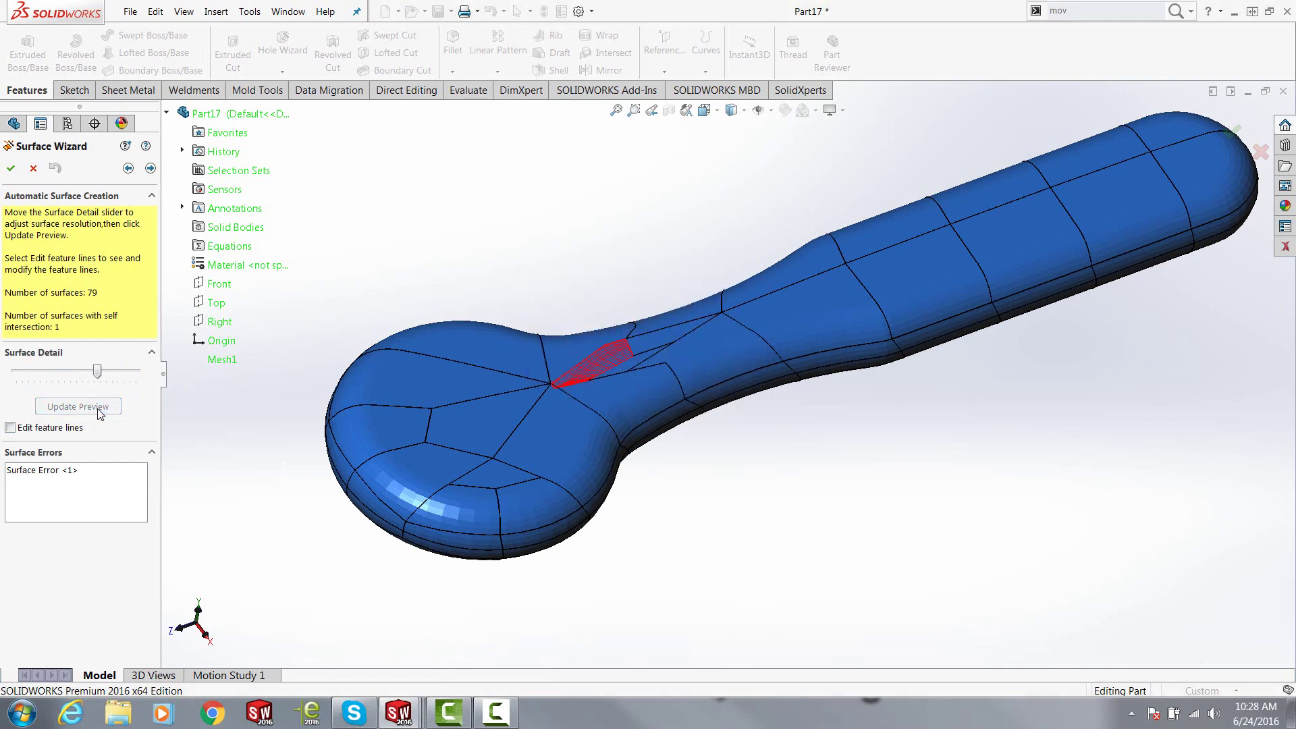
{"action": "left_click", "coordinate": [125, 373]}
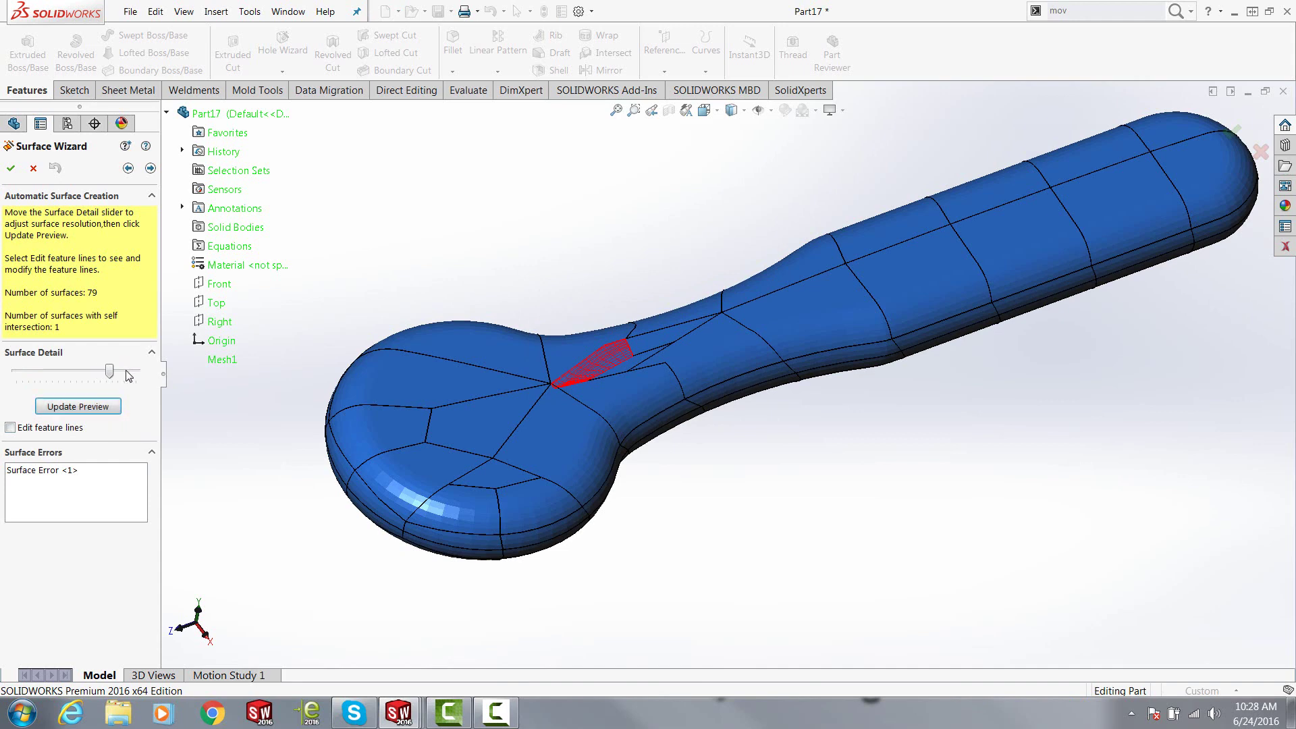
{"action": "left_click", "coordinate": [92, 405]}
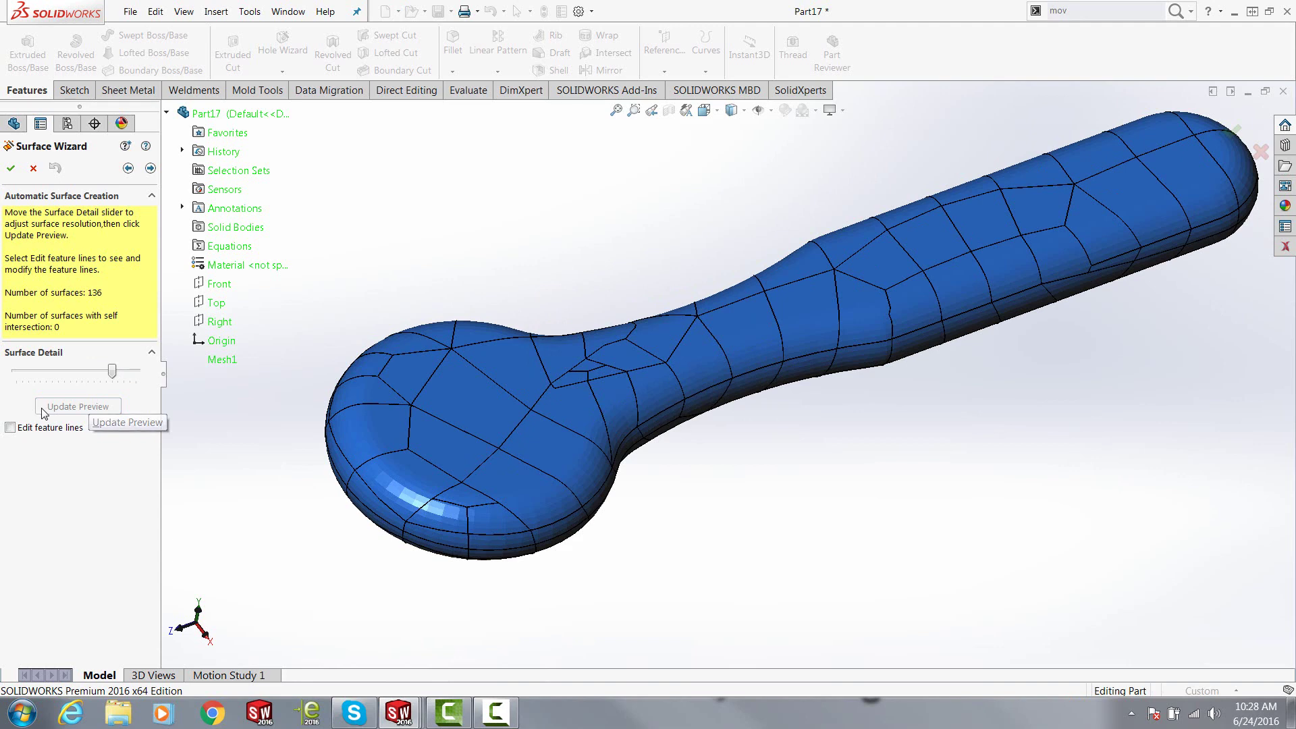
{"action": "left_click", "coordinate": [150, 169]}
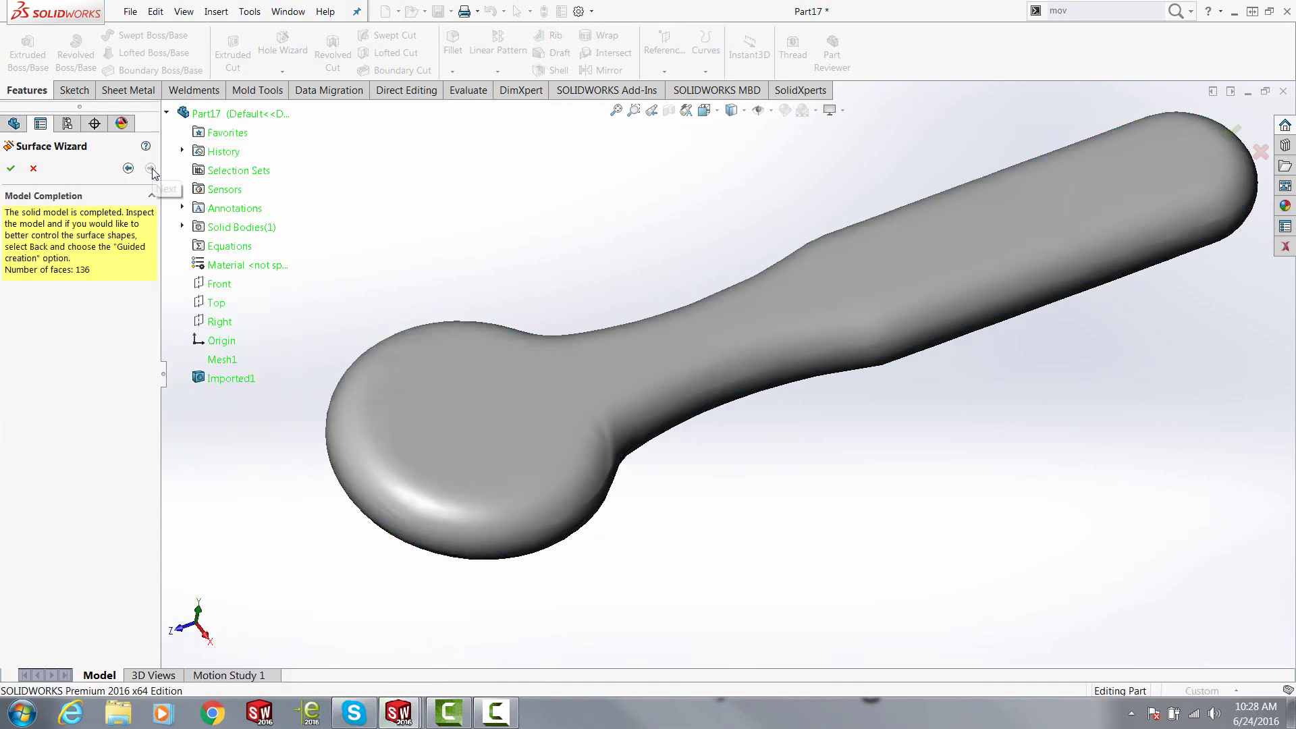
Step: Accept the Imported1 solid, then orbit, zoom and select head faces to inspect the smooth wrench
{"action": "left_click", "coordinate": [11, 168]}
{"action": "mouse_move", "coordinate": [356, 215]}
{"action": "middle_mouse_down"}
{"action": "mouse_move", "coordinate": [509, 274]}
{"action": "mouse_move", "coordinate": [613, 448]}
{"action": "mouse_move", "coordinate": [613, 336]}
{"action": "mouse_move", "coordinate": [635, 370]}
{"action": "mouse_move", "coordinate": [487, 408]}
{"action": "mouse_move", "coordinate": [574, 413]}
{"action": "mouse_move", "coordinate": [570, 424]}
{"action": "mouse_move", "coordinate": [440, 343]}
{"action": "mouse_move", "coordinate": [510, 340]}
{"action": "mouse_move", "coordinate": [500, 345]}
{"action": "middle_mouse_up"}
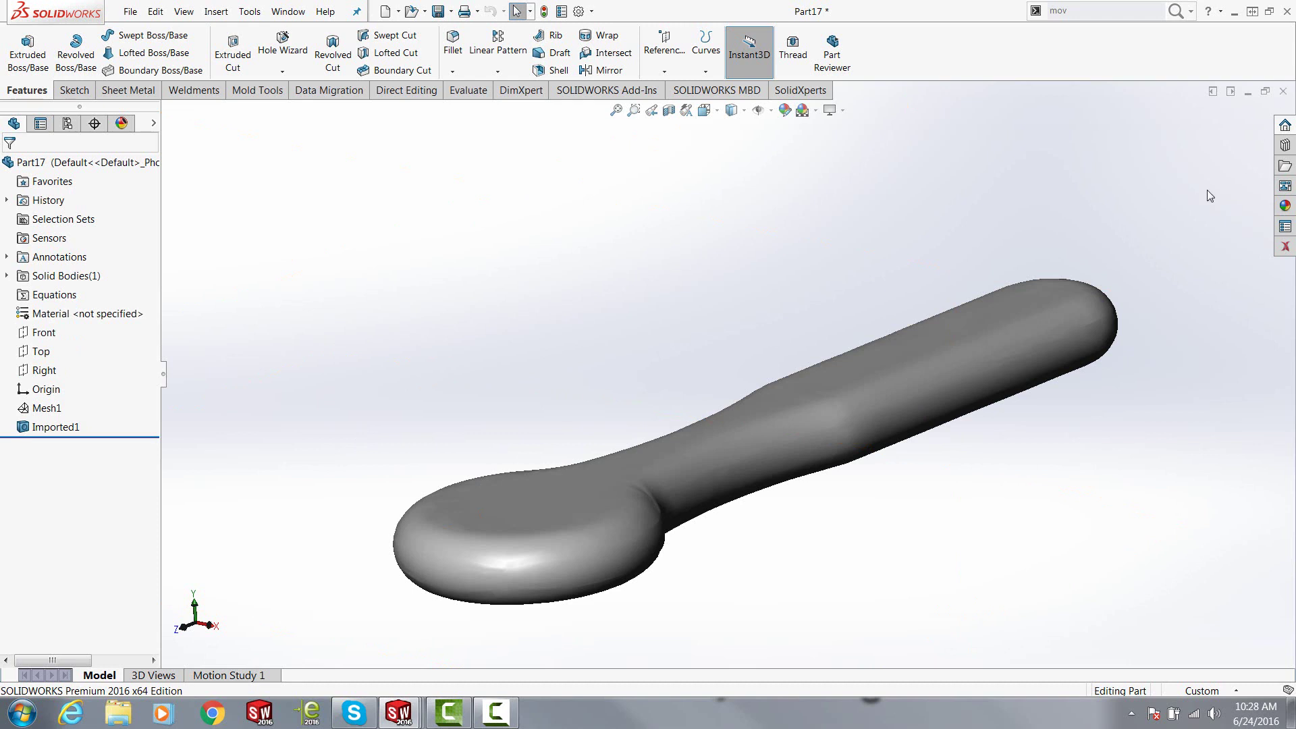
{"action": "mouse_move", "coordinate": [1207, 196]}
{"action": "middle_mouse_down"}
{"action": "mouse_move", "coordinate": [877, 158]}
{"action": "mouse_move", "coordinate": [607, 153]}
{"action": "mouse_move", "coordinate": [570, 107]}
{"action": "mouse_move", "coordinate": [721, 197]}
{"action": "mouse_move", "coordinate": [578, 241]}
{"action": "mouse_move", "coordinate": [892, 254]}
{"action": "mouse_move", "coordinate": [457, 445]}
{"action": "middle_mouse_up"}
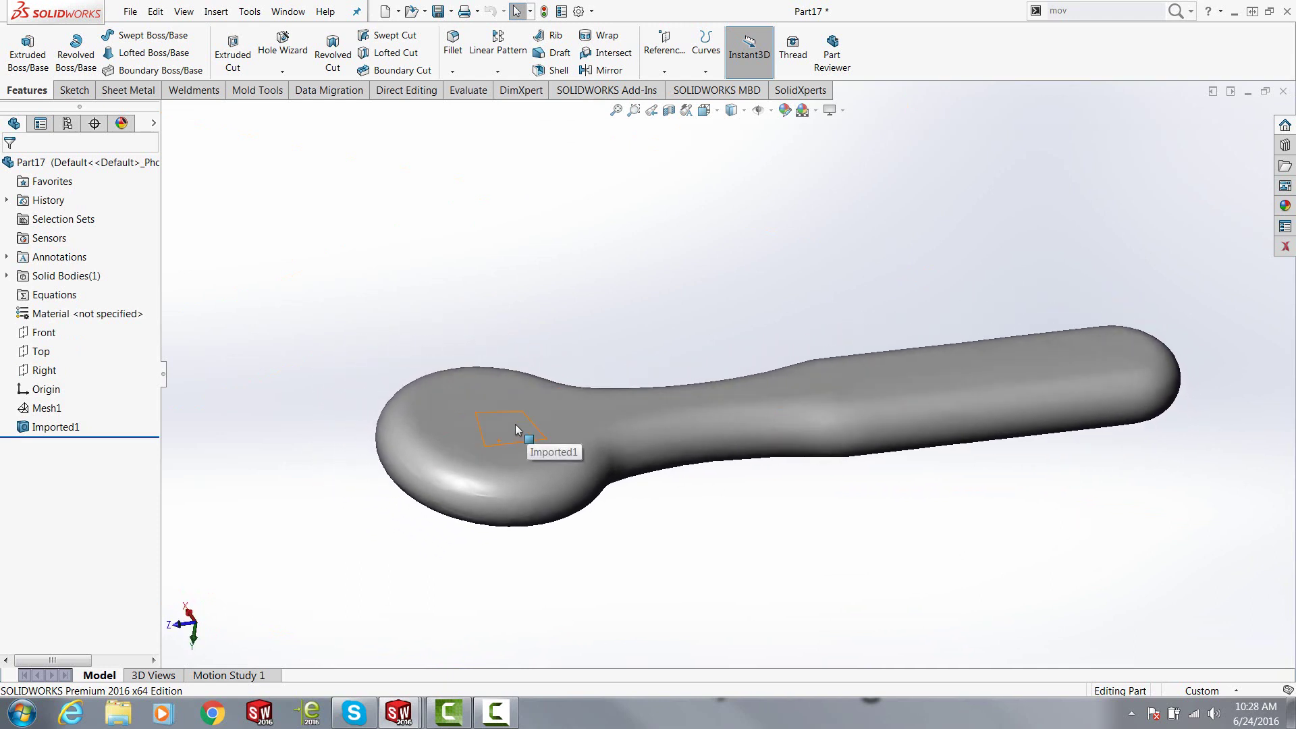
{"action": "scroll", "coordinate": [1013, 337], "scroll_direction": "down", "scroll_amount": 2}
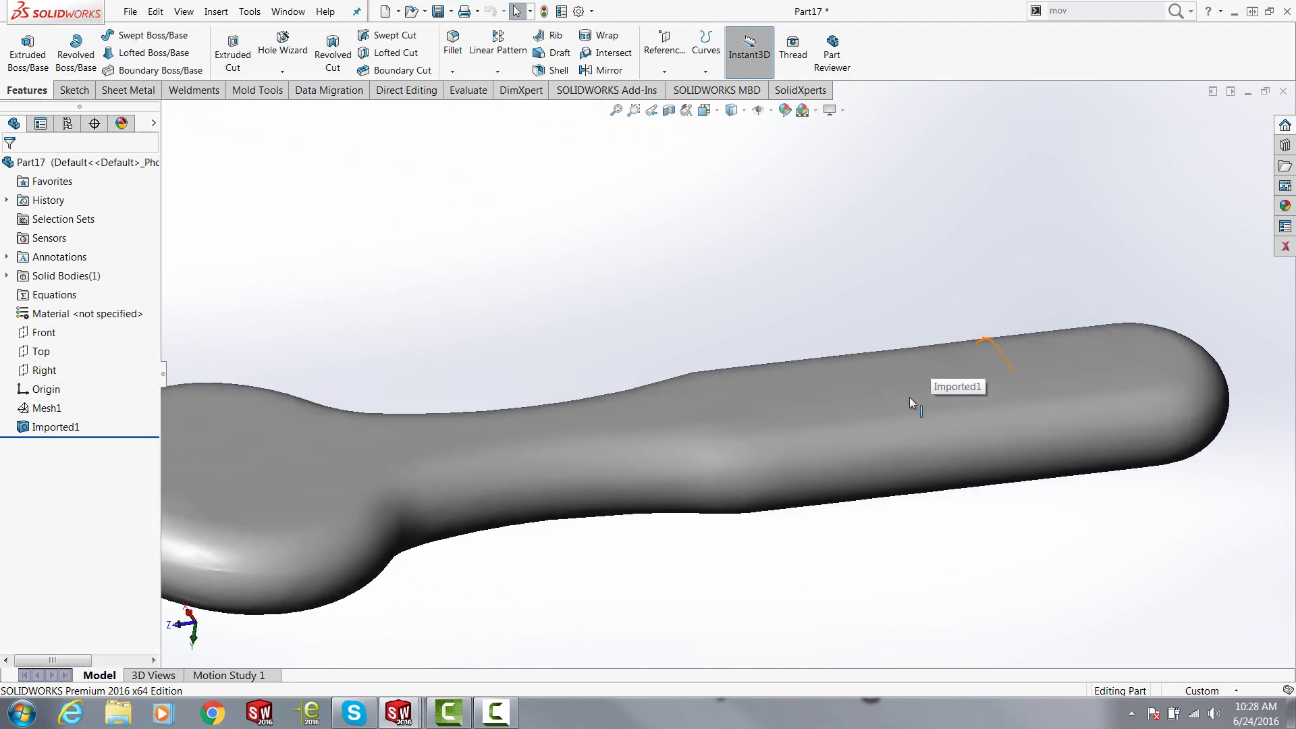
{"action": "scroll", "coordinate": [766, 415], "scroll_direction": "up", "scroll_amount": 3}
{"action": "scroll", "coordinate": [474, 421], "scroll_direction": "down", "scroll_amount": 2}
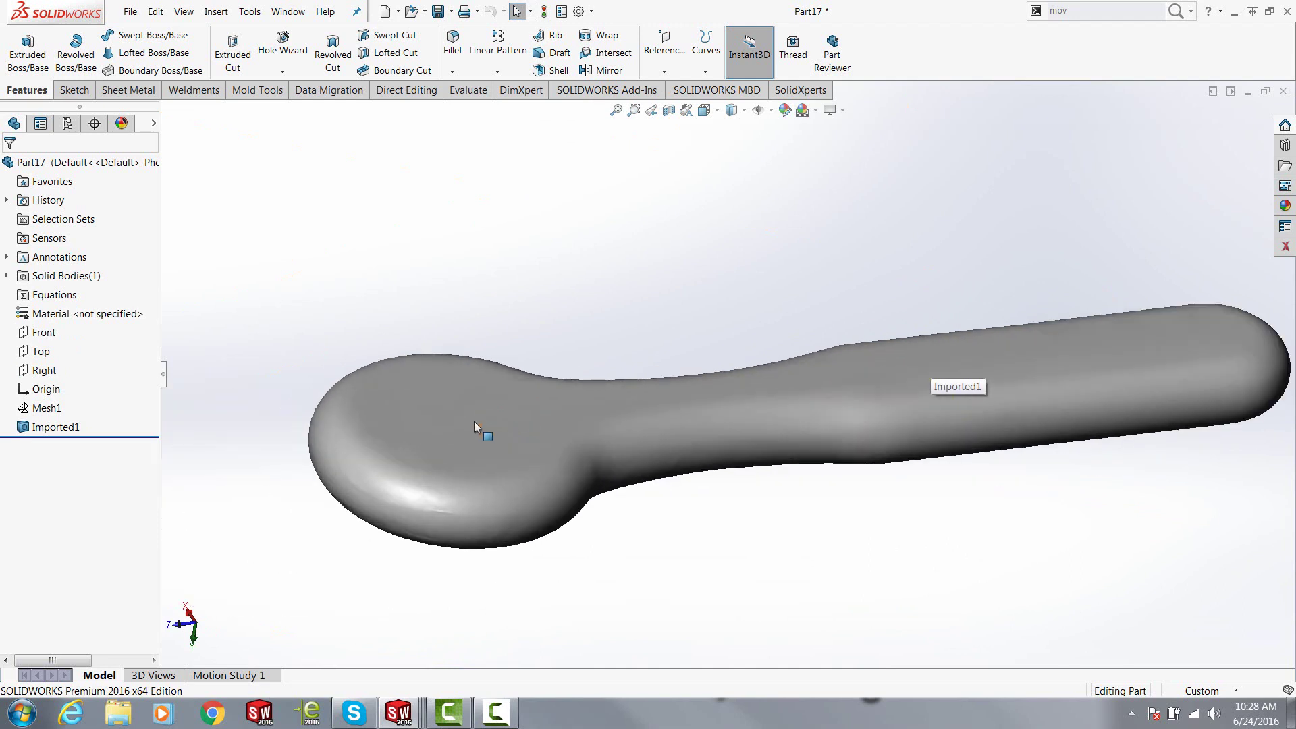
{"action": "left_click", "coordinate": [476, 412]}
{"action": "left_click", "coordinate": [564, 405]}
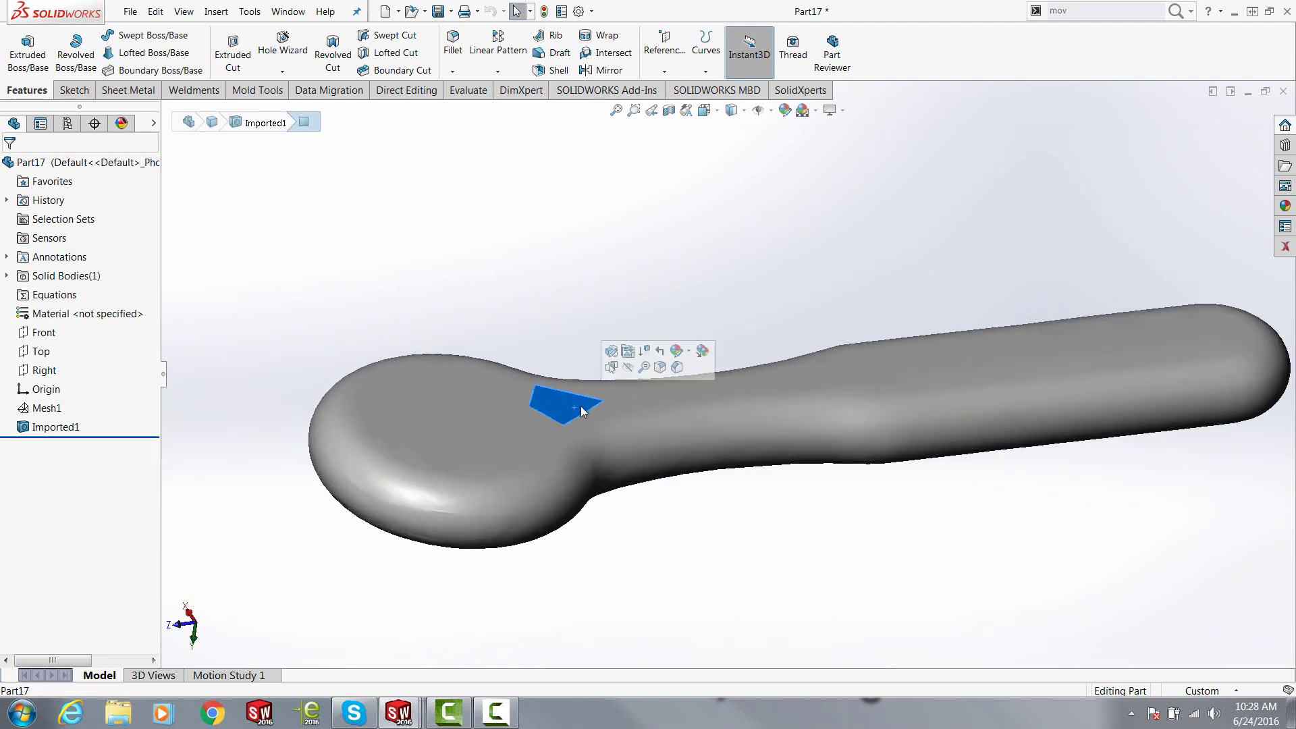
{"action": "middle_click_drag", "start_coordinate": [889, 356], "coordinate": [675, 270]}
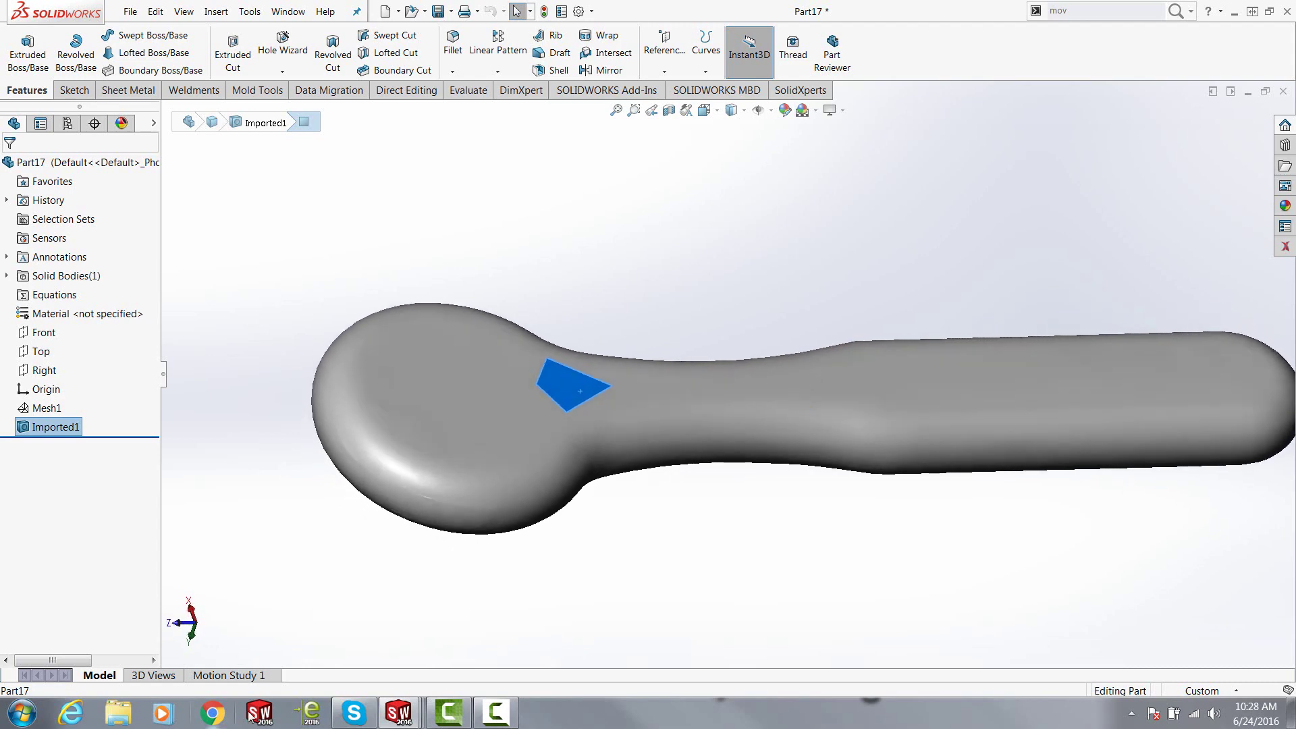
Step: Switch to Self Extracting Bolt Wrench1, orbit and zoom its faceted mesh, then zoom to fit
{"action": "left_click", "coordinate": [296, 12]}
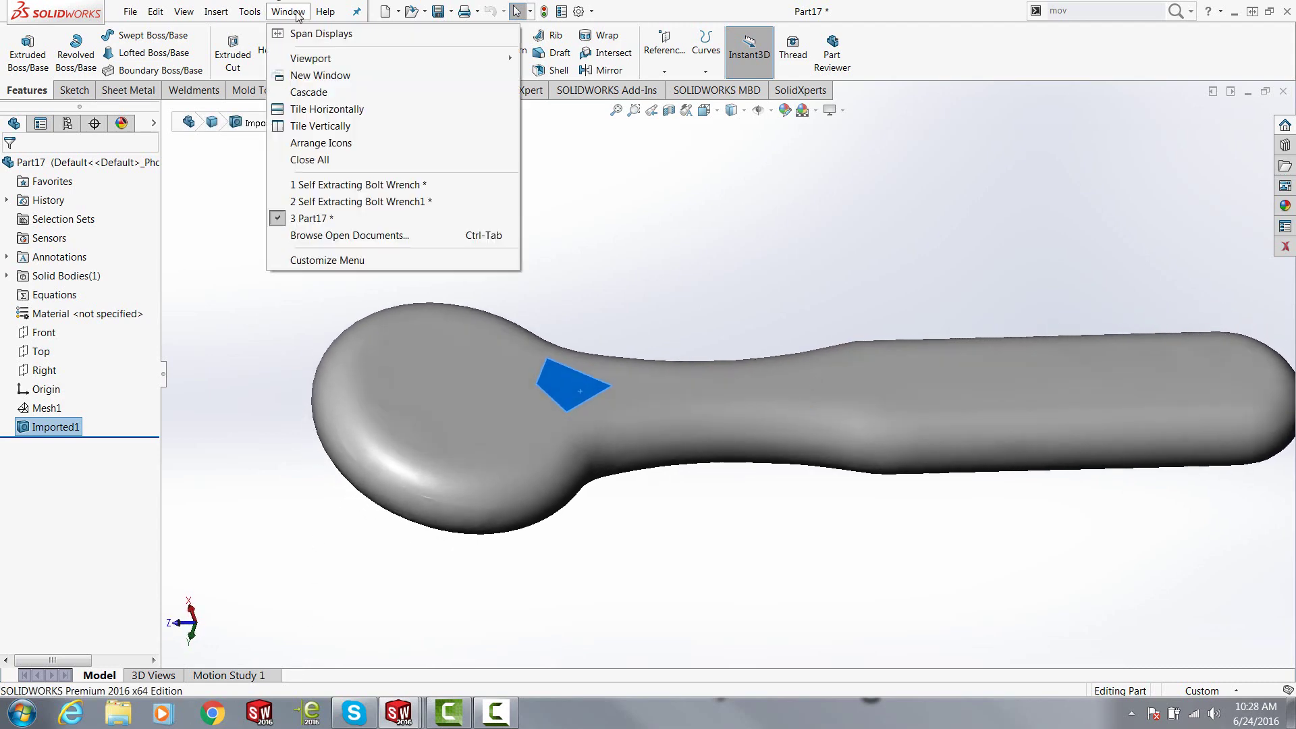
{"action": "left_click", "coordinate": [327, 201]}
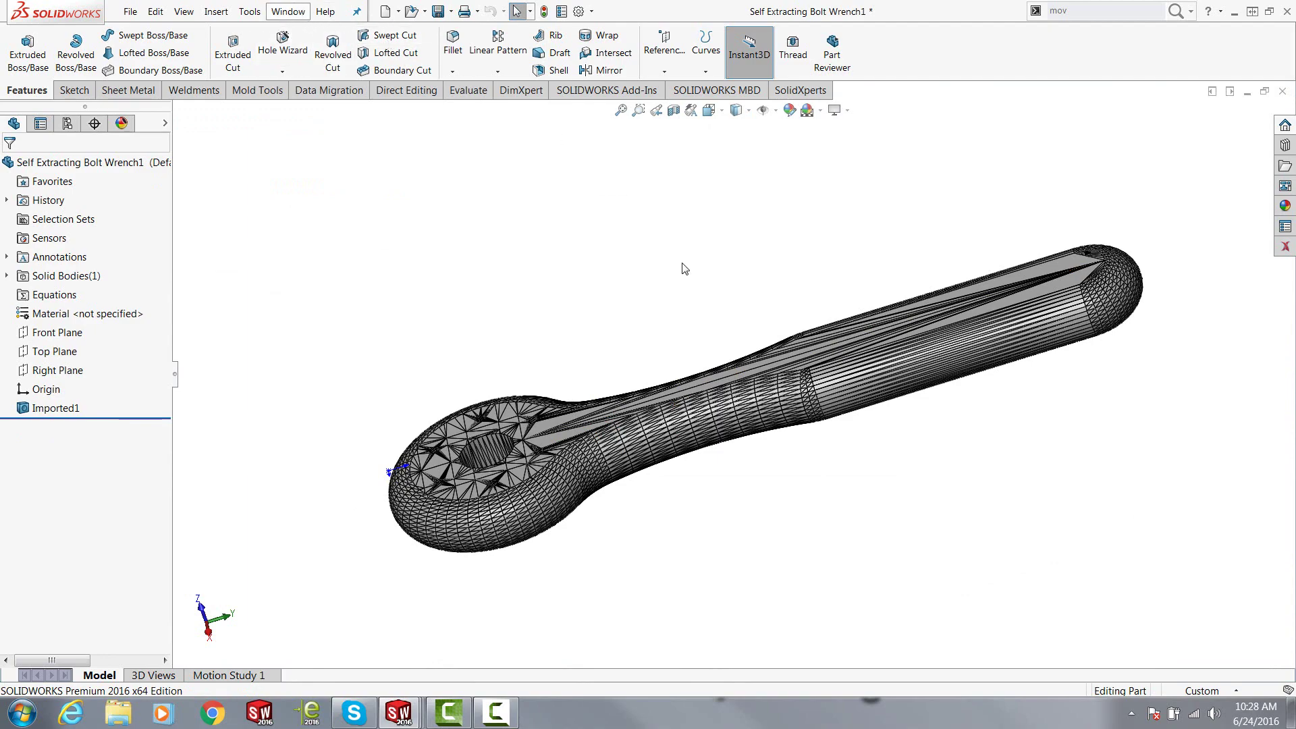
{"action": "mouse_move", "coordinate": [683, 266]}
{"action": "middle_mouse_down"}
{"action": "mouse_move", "coordinate": [658, 319]}
{"action": "mouse_move", "coordinate": [647, 301]}
{"action": "middle_mouse_up"}
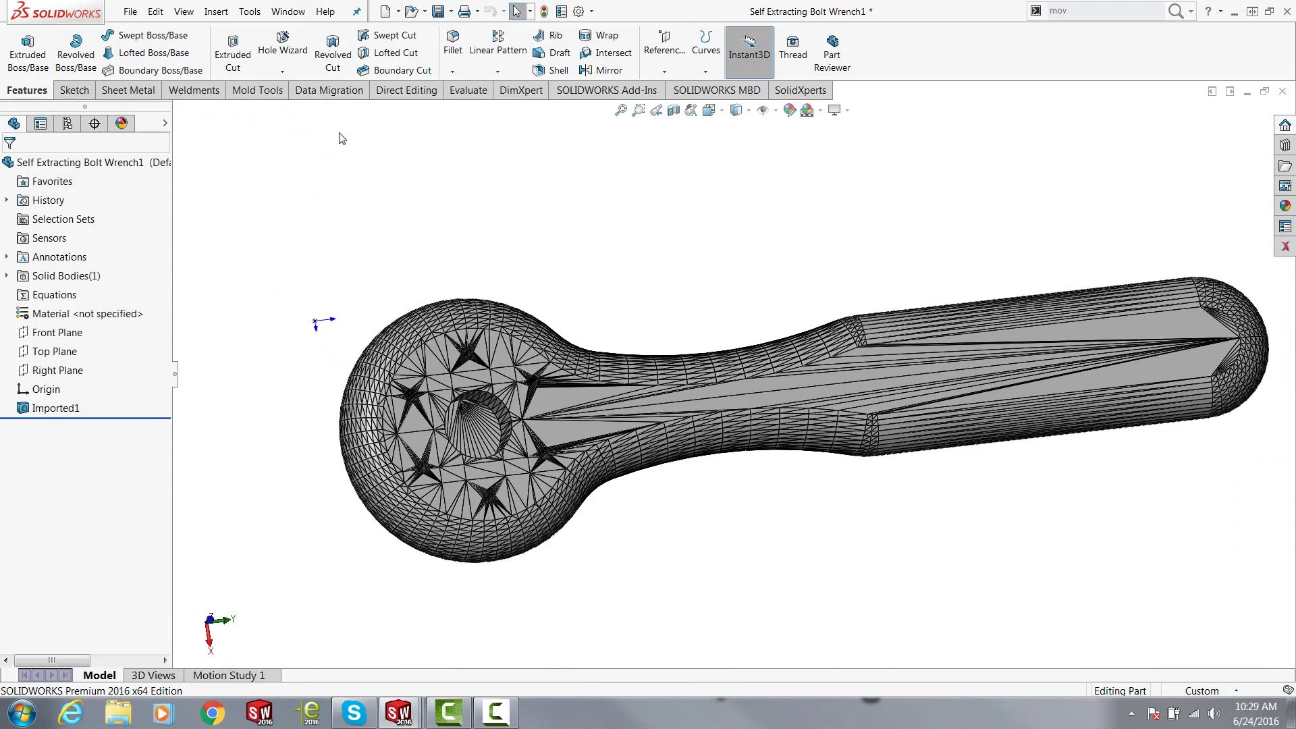
{"action": "middle_click_drag", "start_coordinate": [341, 139], "coordinate": [552, 170]}
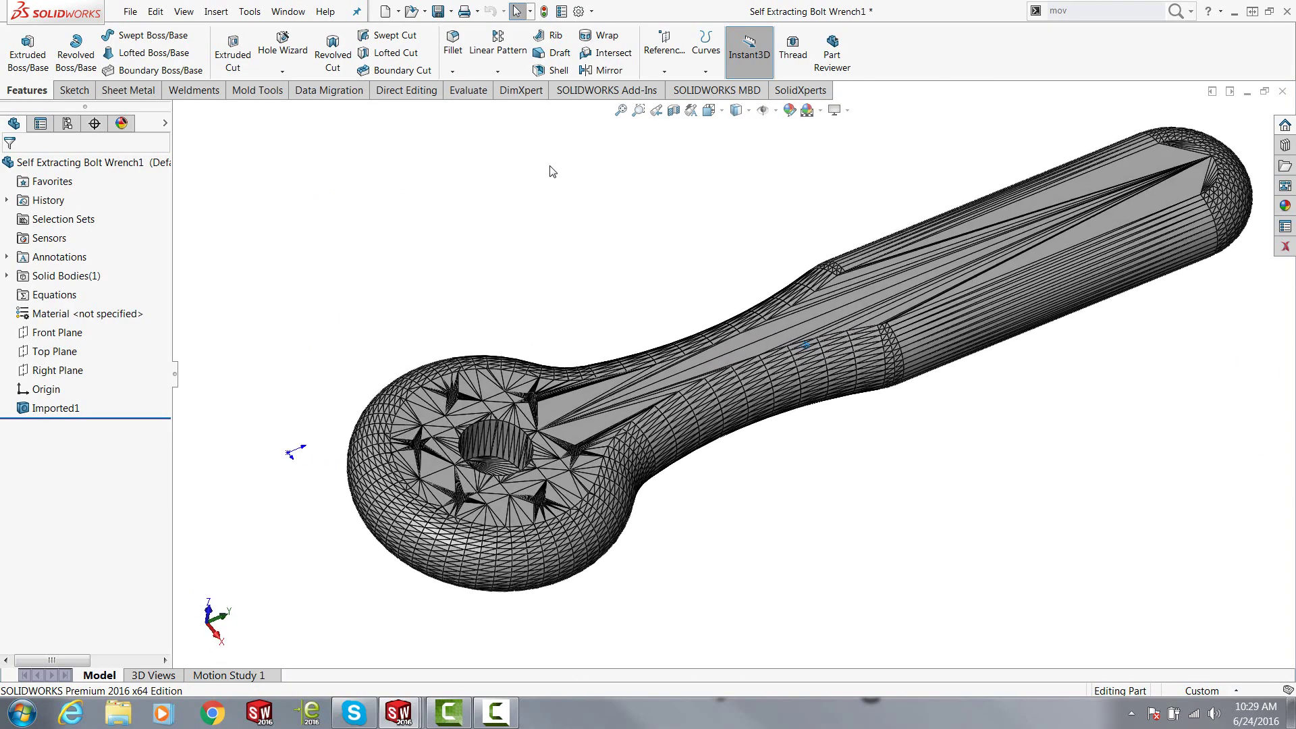
{"action": "scroll", "coordinate": [553, 170], "scroll_direction": "down", "scroll_amount": 3}
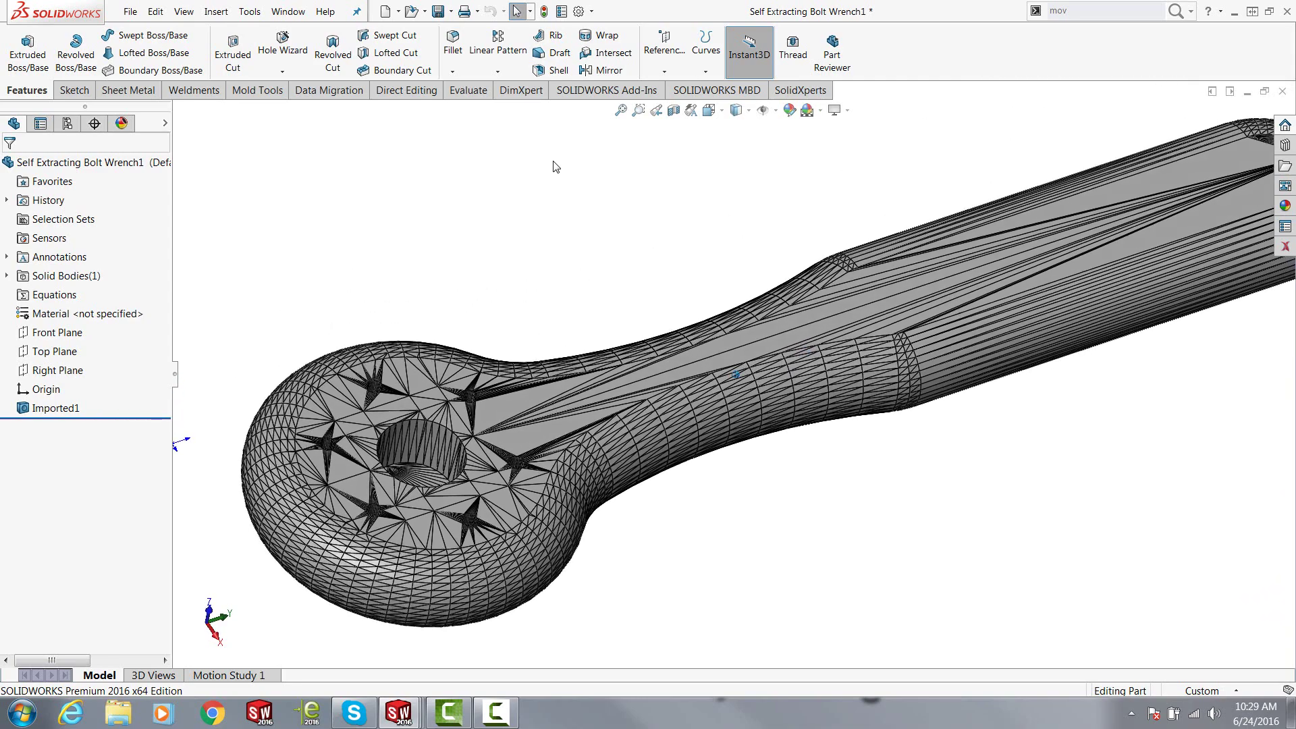
{"action": "scroll", "coordinate": [554, 167], "scroll_direction": "down", "scroll_amount": 1}
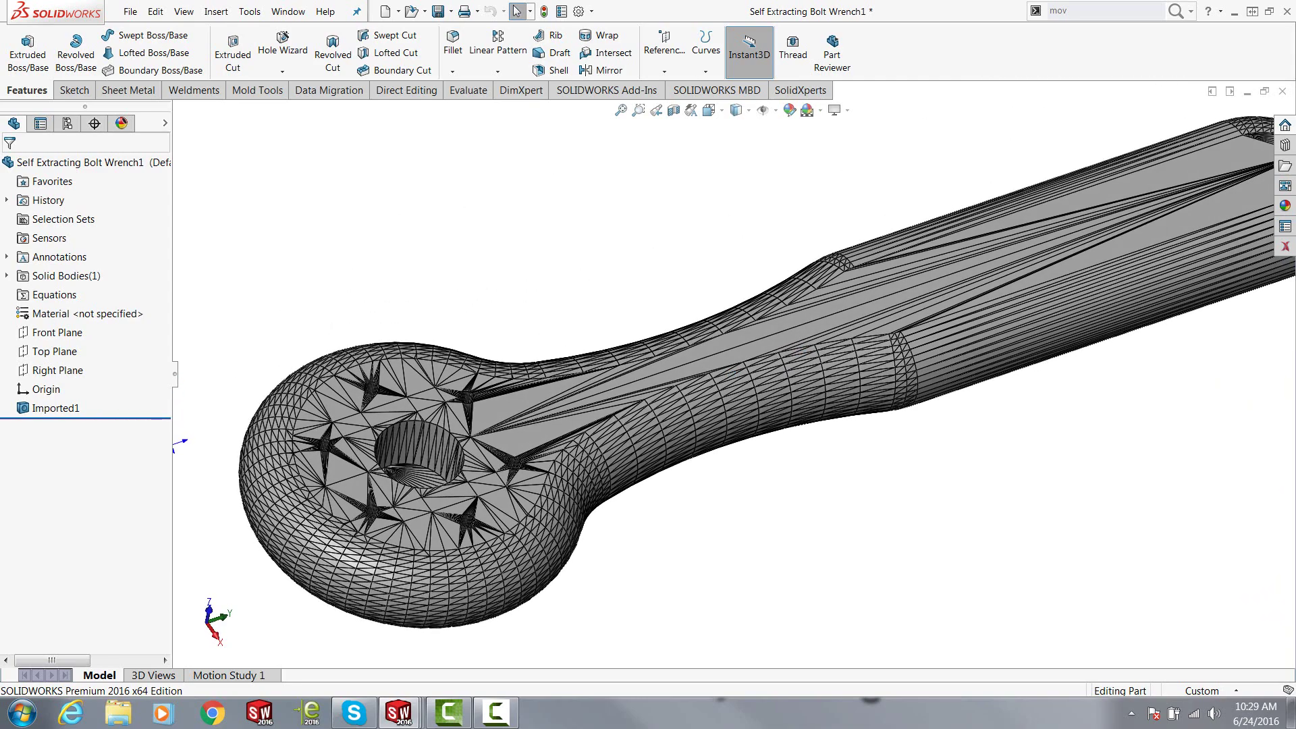
{"action": "key", "text": "f"}
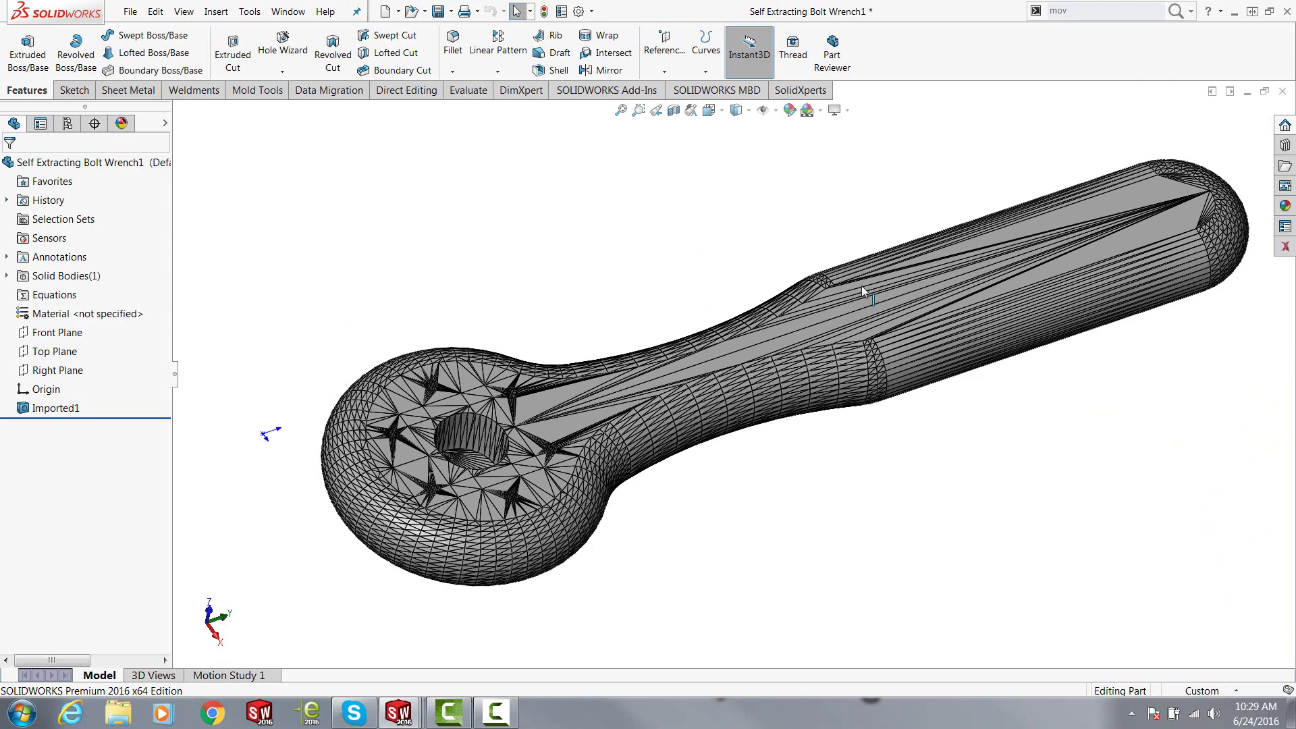